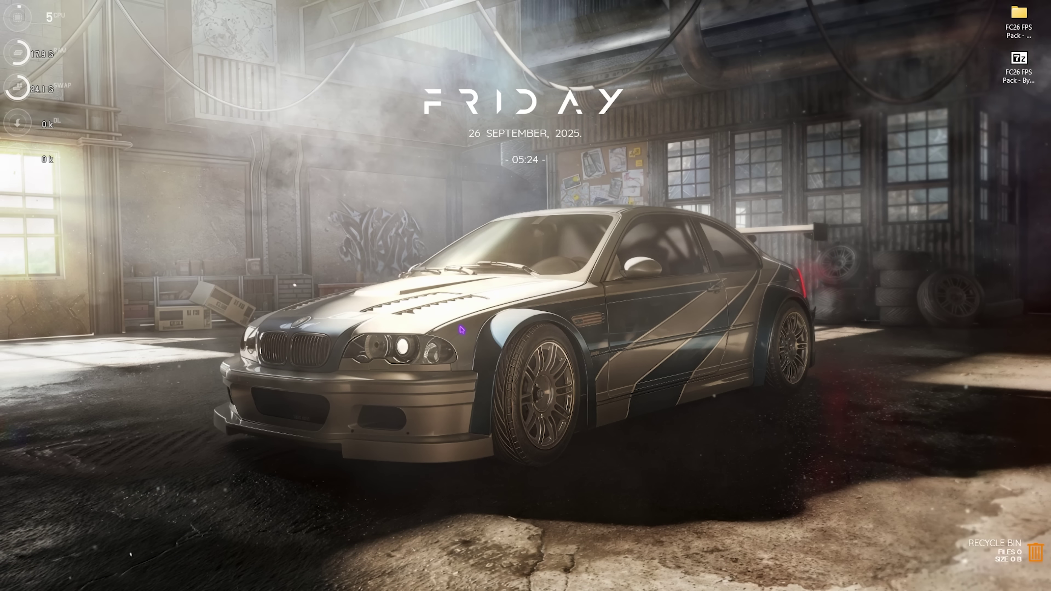
- Open Windows Settings and check the transparency effects option in the personalization colors settings
key("super")
type("settings")
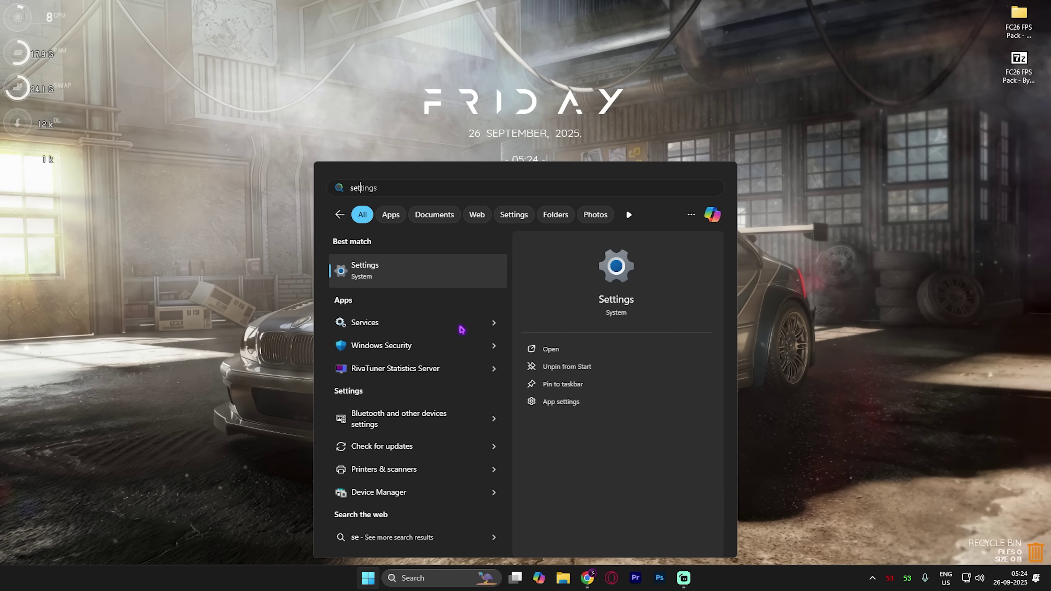
left_click(413, 275)
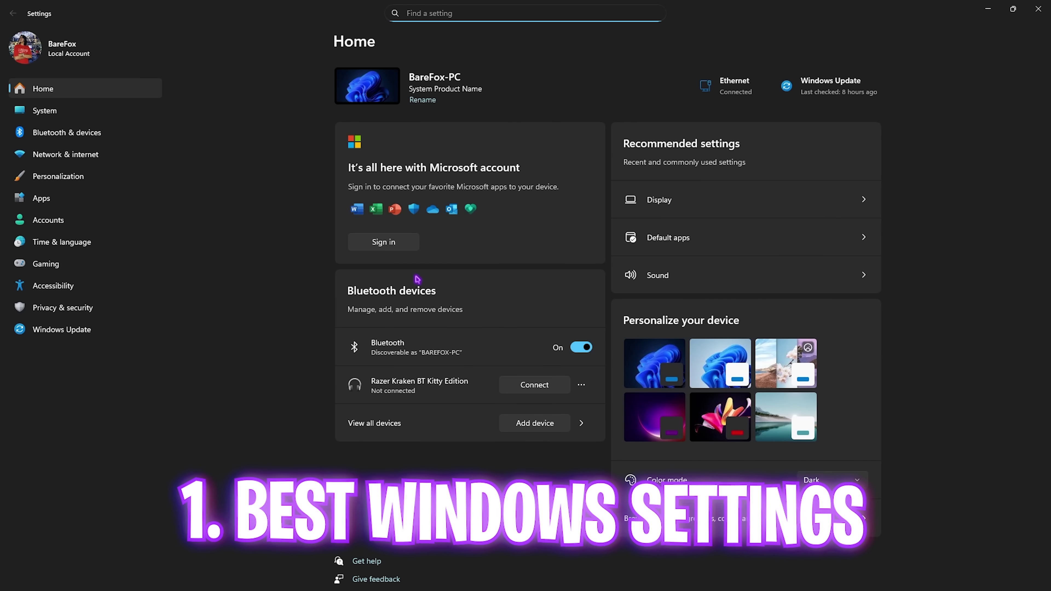
left_click(82, 178)
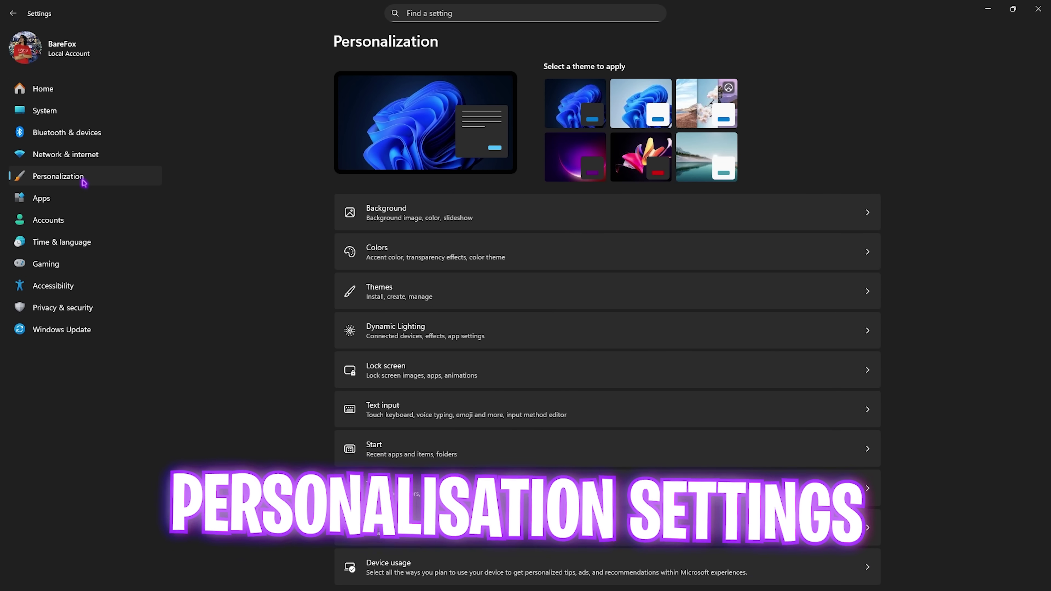
left_click(404, 257)
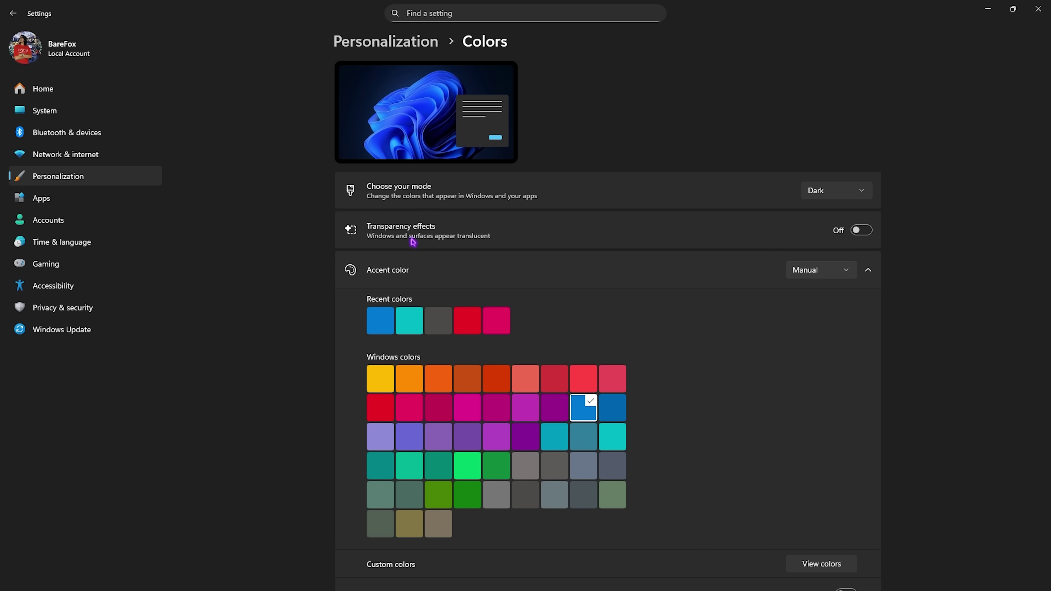
- Check the controller option for Game Bar and the Game Mode option in the Windows gaming settings
left_click(61, 265)
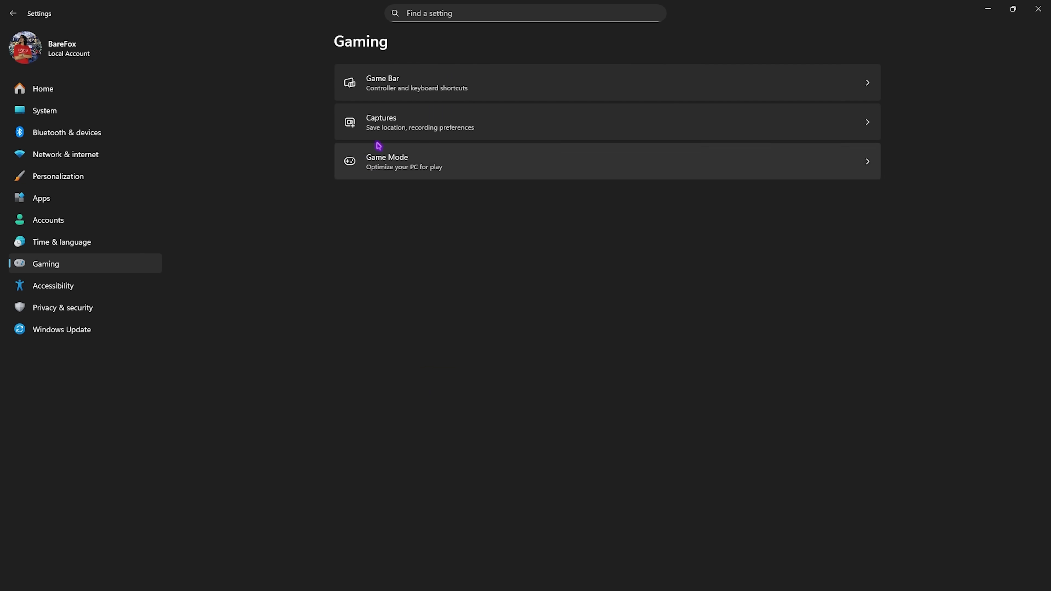
left_click(395, 90)
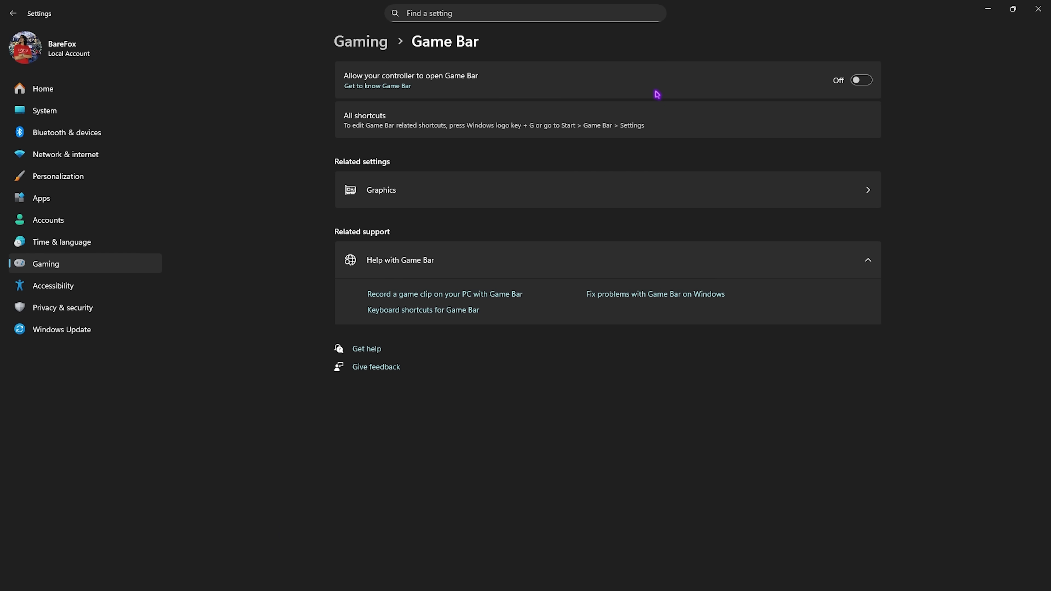
left_click(358, 44)
left_click(398, 167)
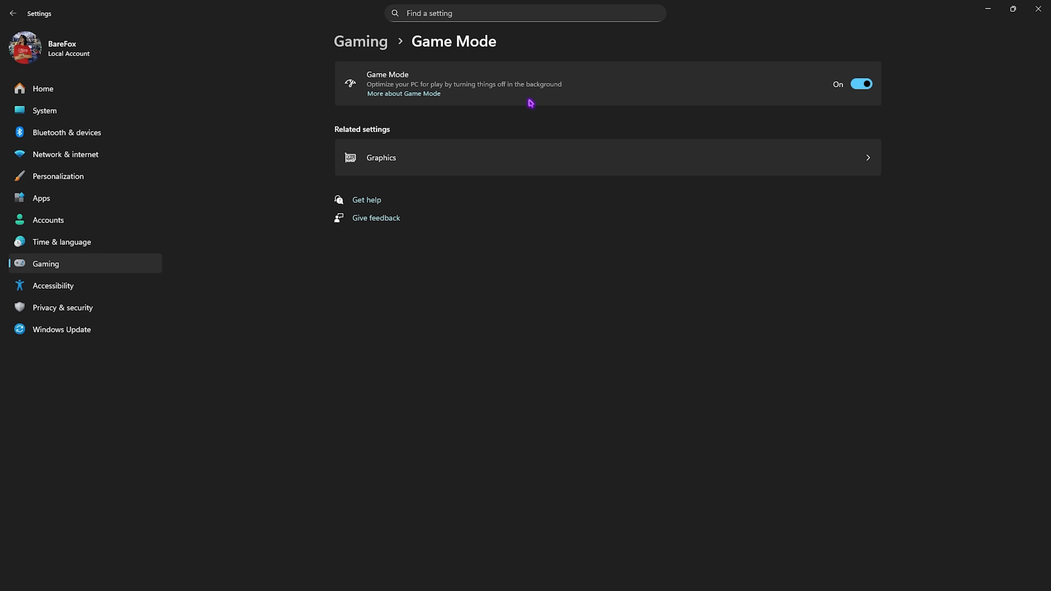
- Open the related graphics settings and expand the advanced graphics settings to check hardware-accelerated GPU scheduling
left_click(393, 161)
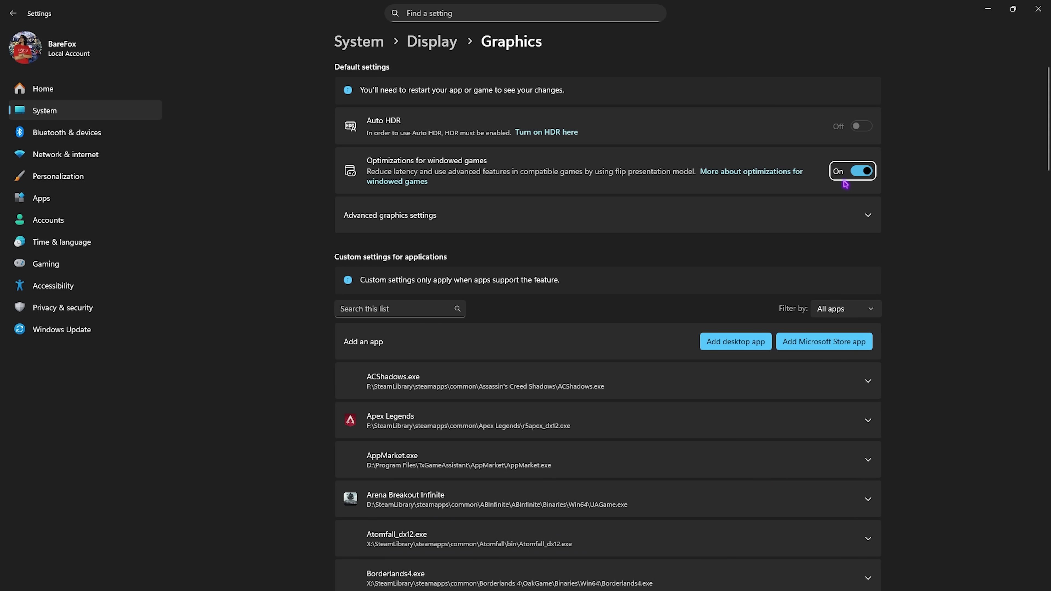
left_click(385, 221)
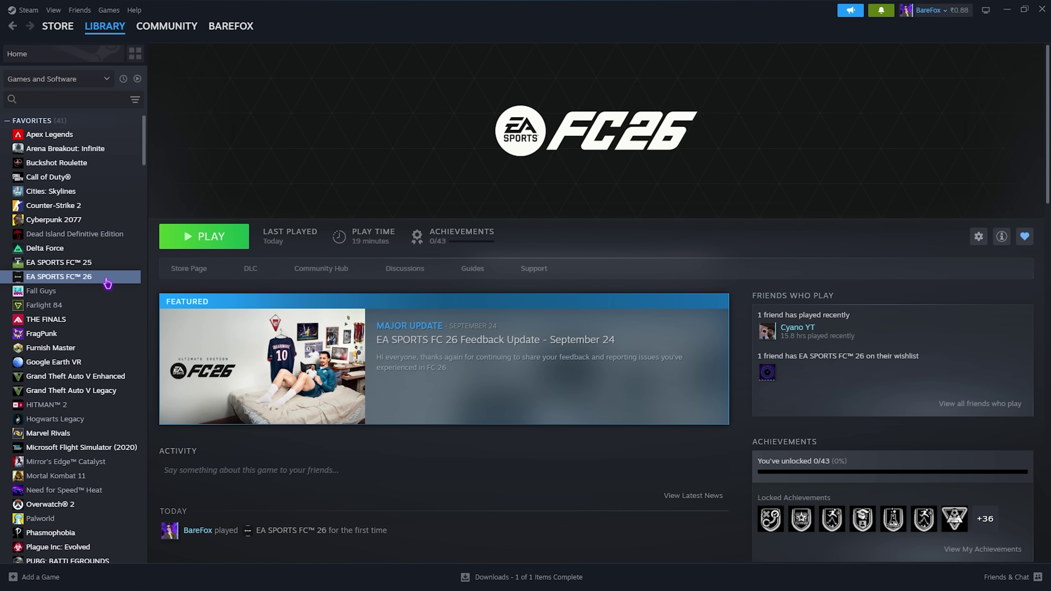
- Switch to Steam, open the local files of EA SPORTS FC 26 and copy the install folder's path
right_click(108, 283)
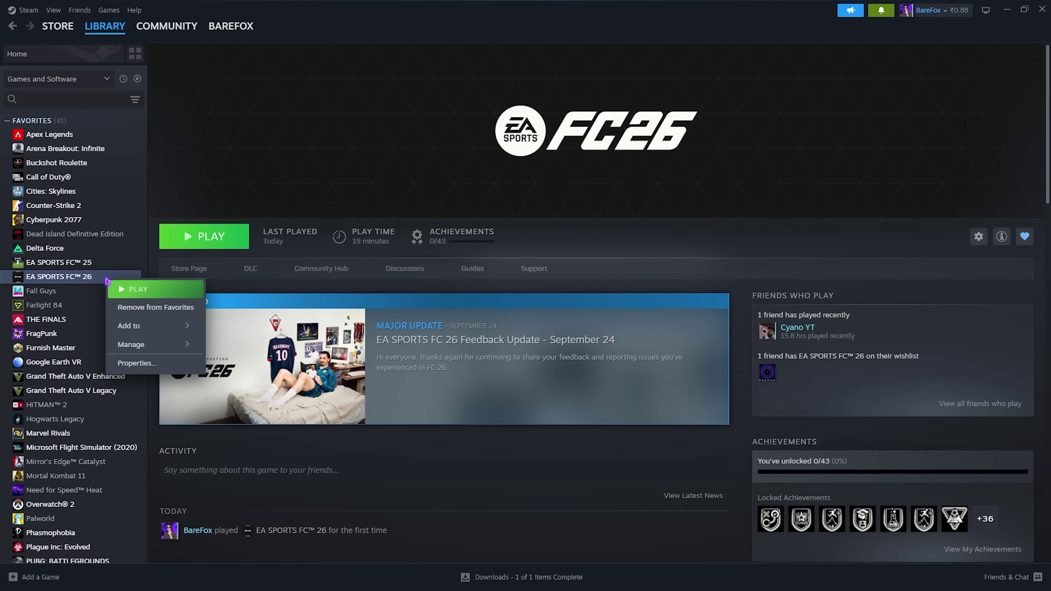
mouse_move(166, 344)
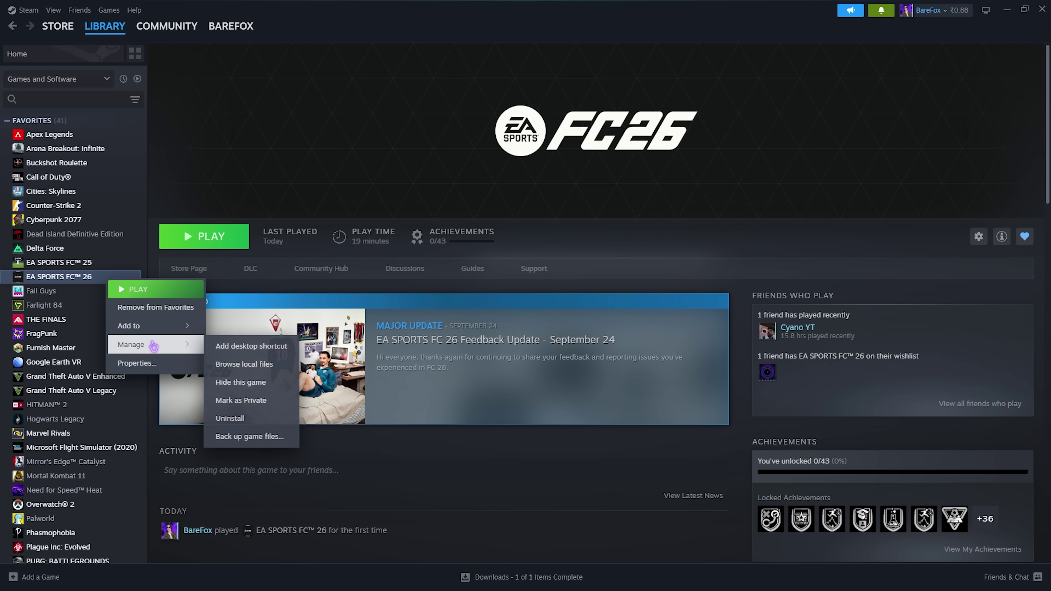
left_click(239, 364)
double_click(641, 8)
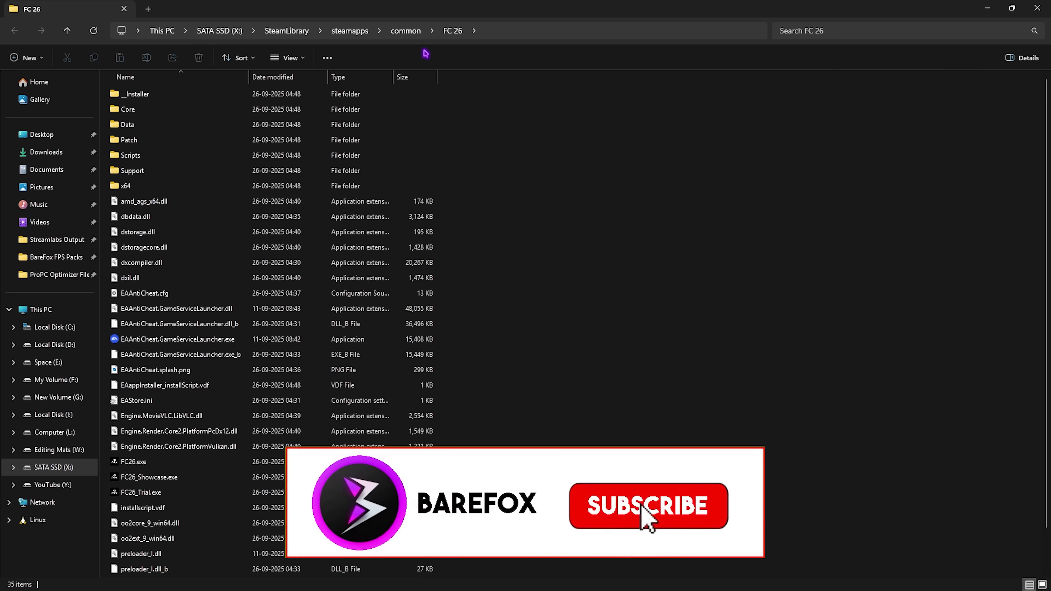
left_click(502, 32)
key("ctrl+c")
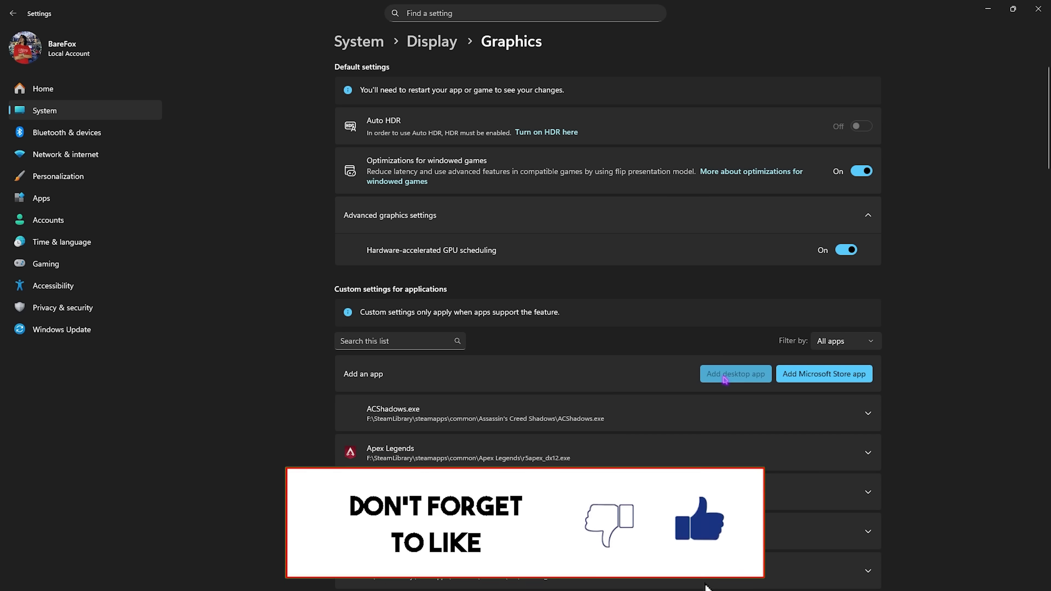
- Add FC26.exe from X:\SteamLibrary\steamapps\common\FC 26 as a desktop app in the custom graphics settings
left_click(299, 37)
key("ctrl+v")
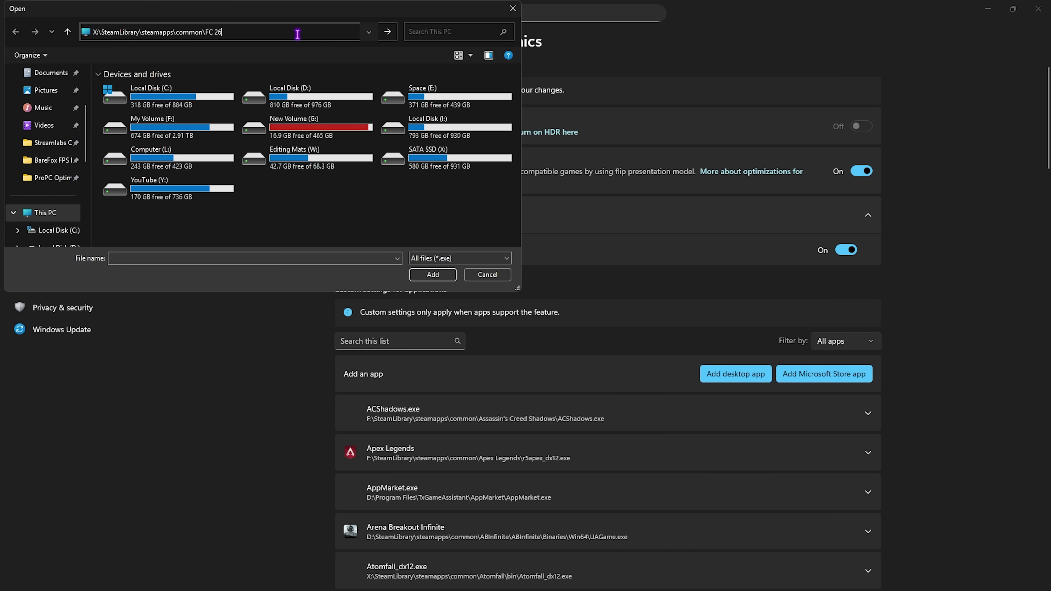
key("Return")
left_click(187, 210)
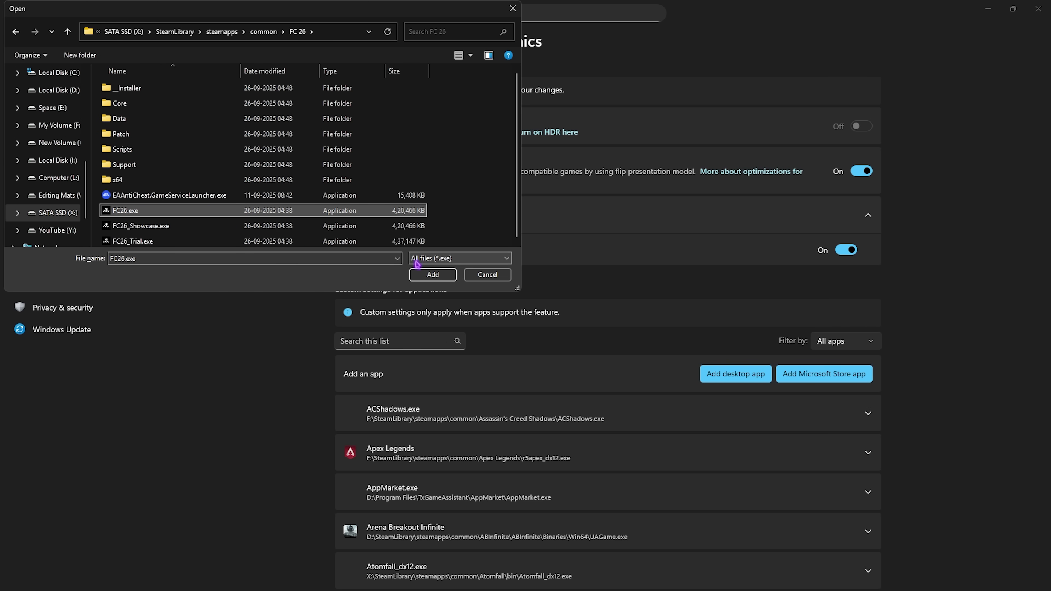
left_click(433, 275)
- Set the GPU preference of EA SPORTS FC 26 to High Performance (NVIDIA GeForce RTX 2070 SUPER)
scroll(480, 294, "down", 10)
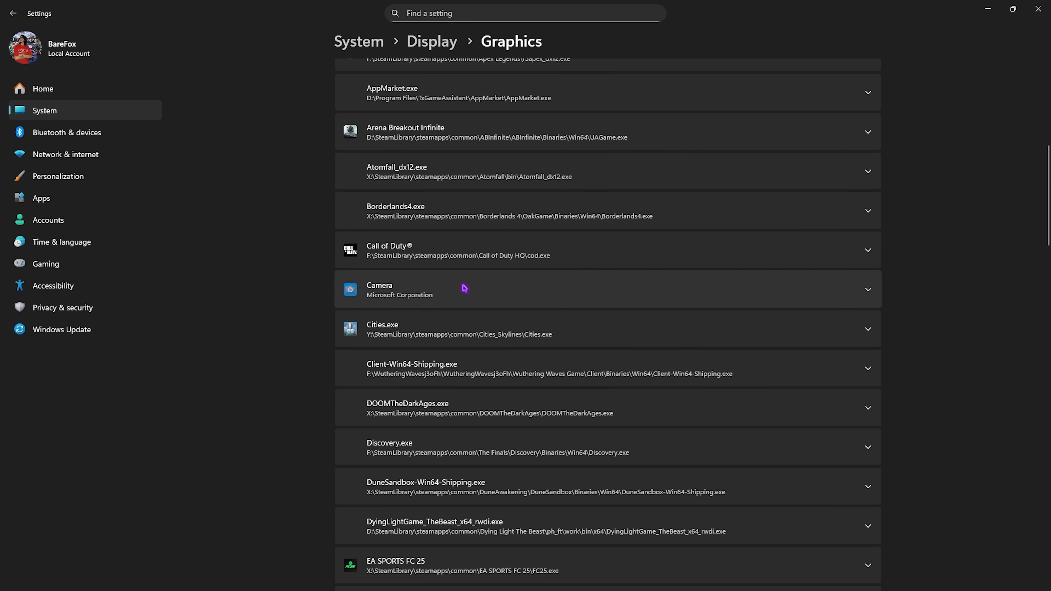
scroll(424, 414, "down", 3)
left_click(426, 444)
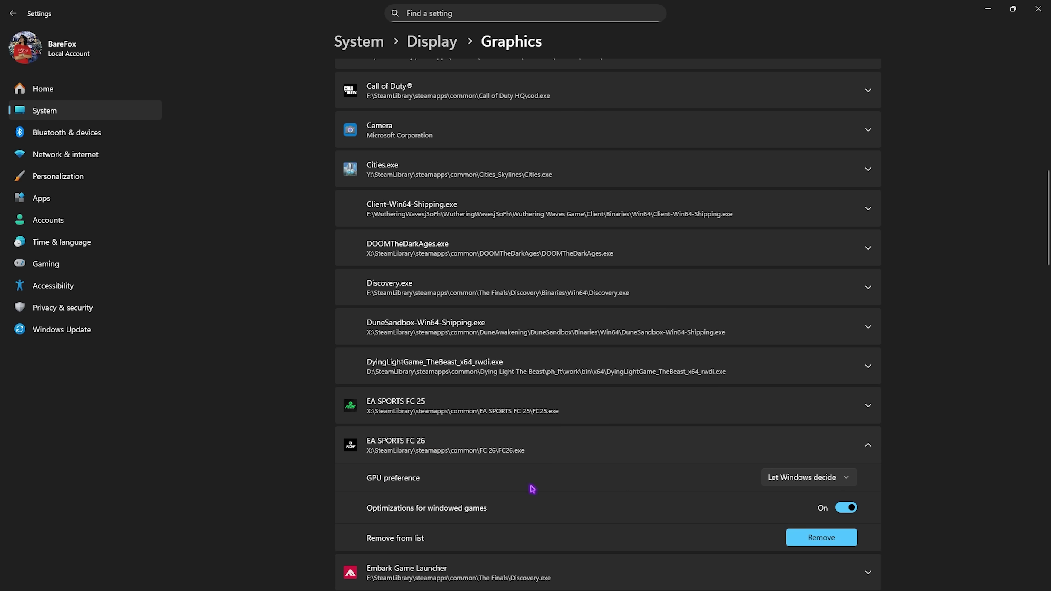
left_click(789, 481)
left_click(780, 519)
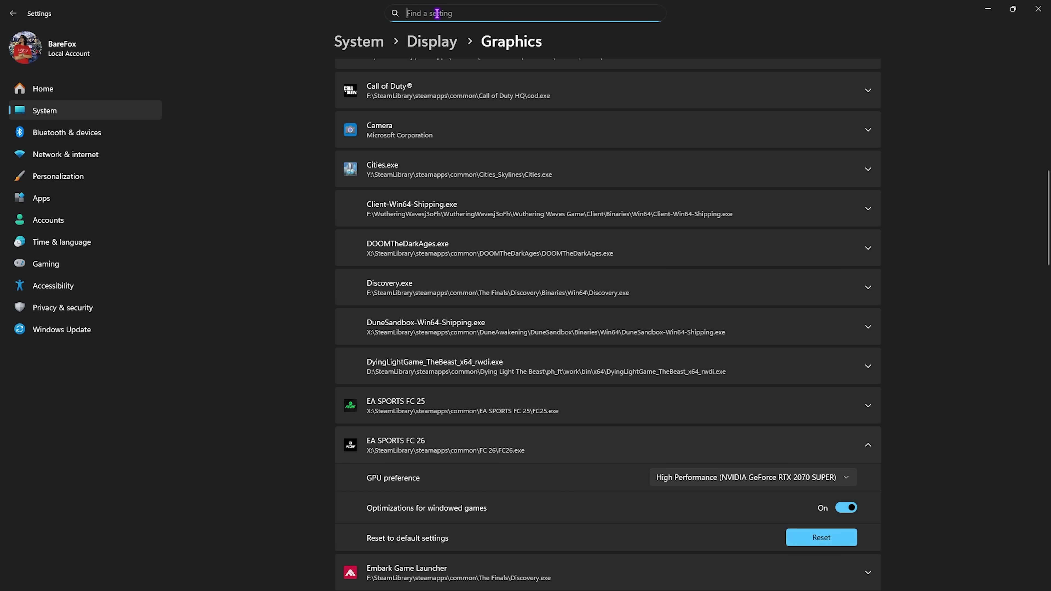
- Find the Core isolation settings, check the Memory integrity option and close Windows Security
type("Core")
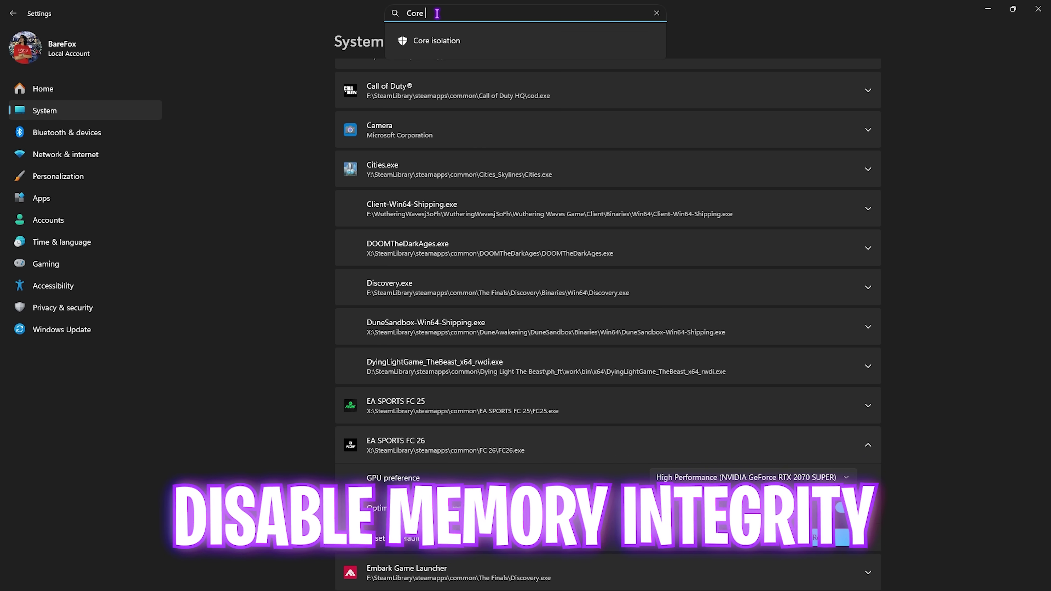
left_click(435, 40)
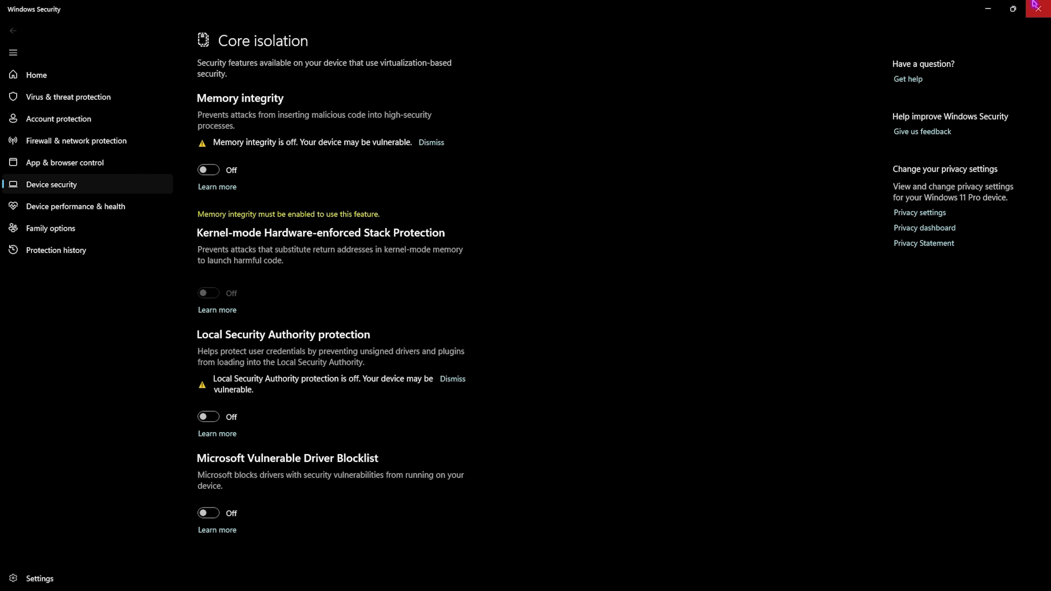
left_click(1042, 5)
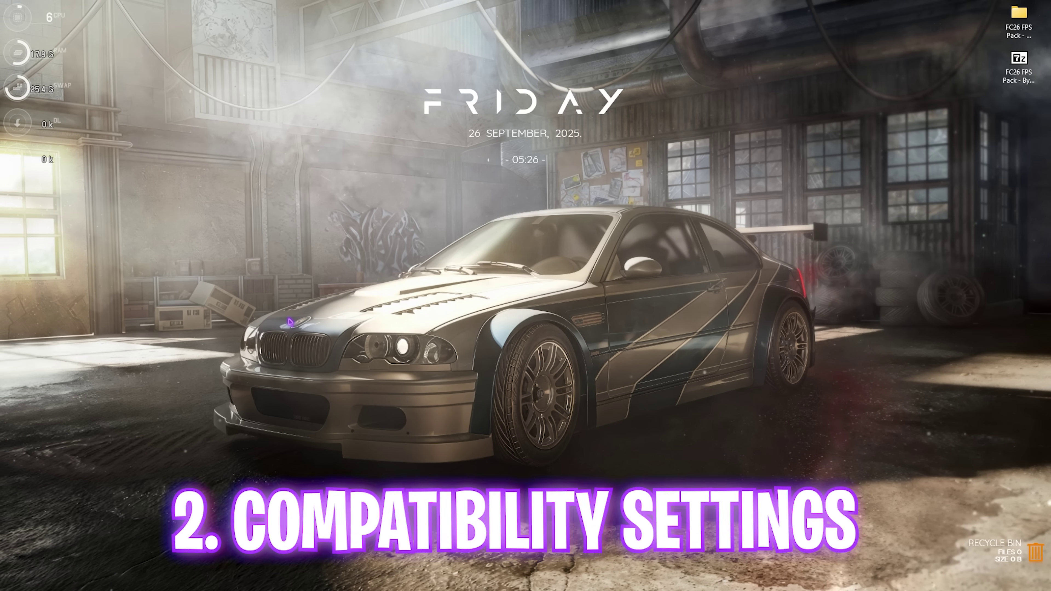
- Switch to Steam and open the local files folder of EA SPORTS FC 26
key("super")
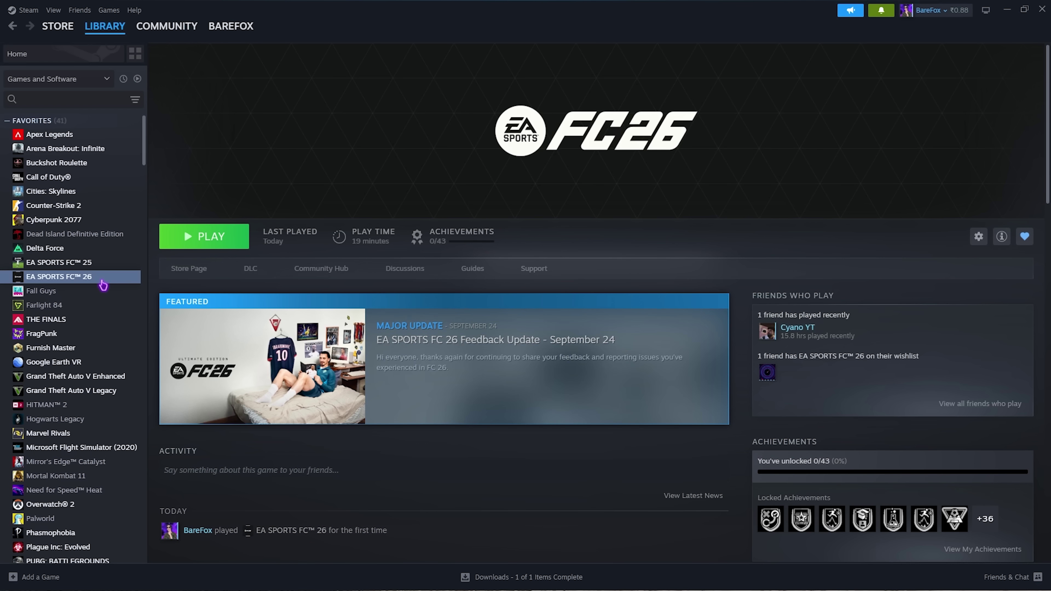
right_click(103, 285)
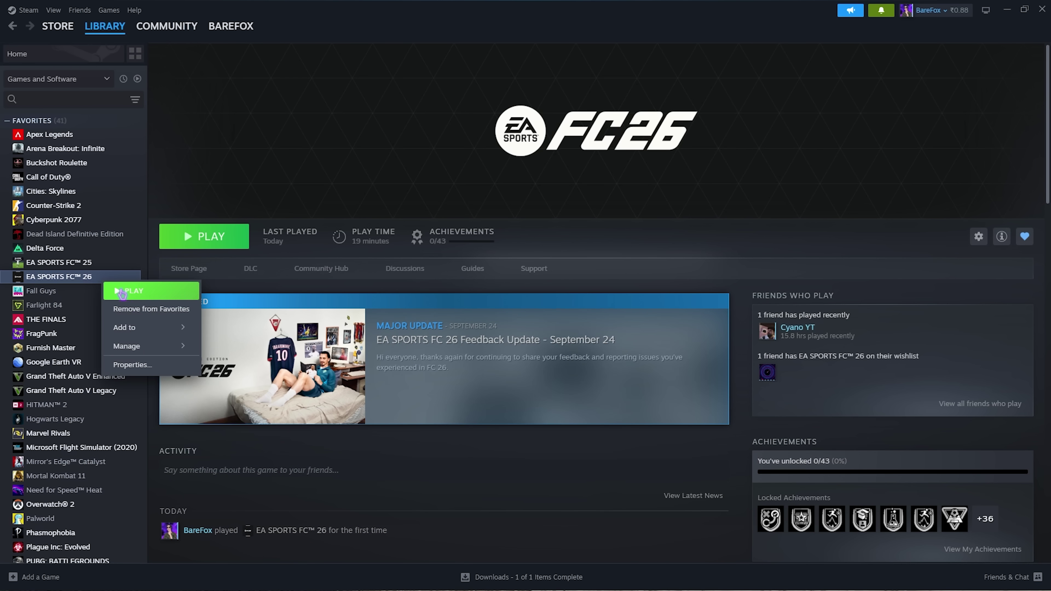
mouse_move(143, 347)
left_click(240, 366)
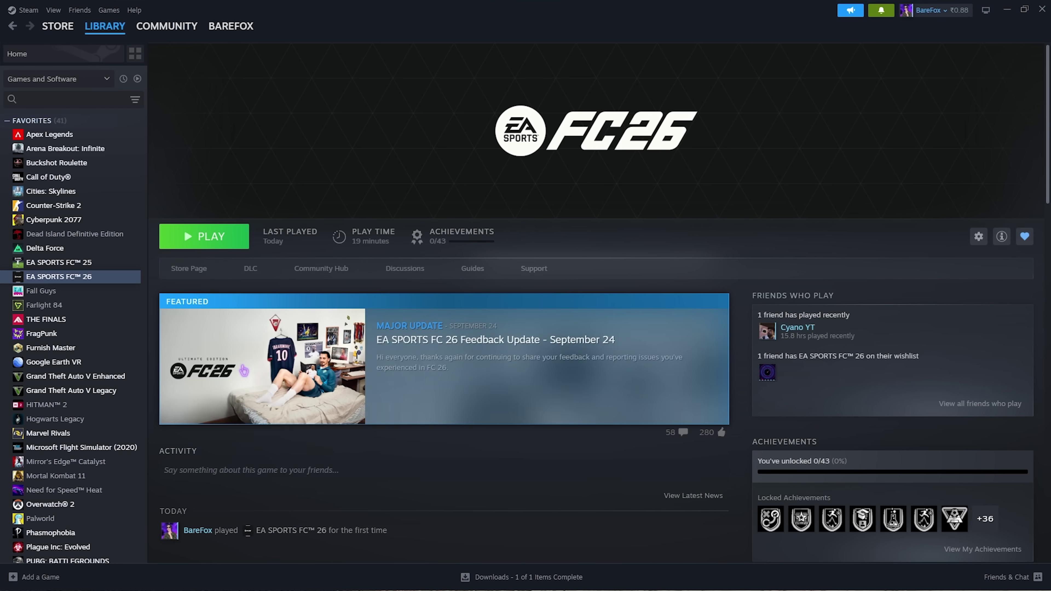
- Disable fullscreen optimizations in the compatibility properties of FC26.exe
scroll(281, 208, "down", 1)
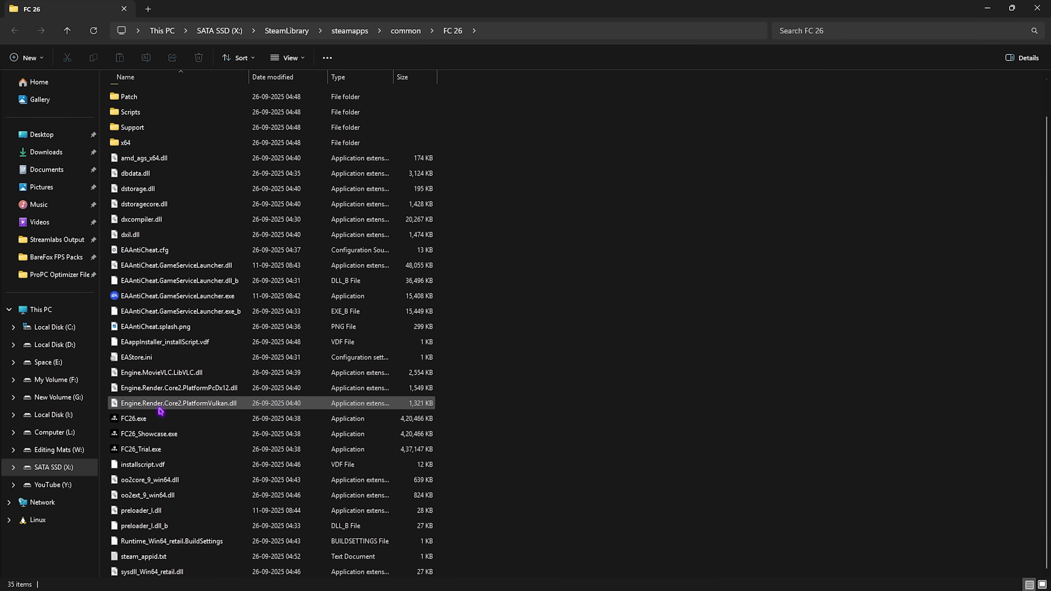
left_click(160, 417)
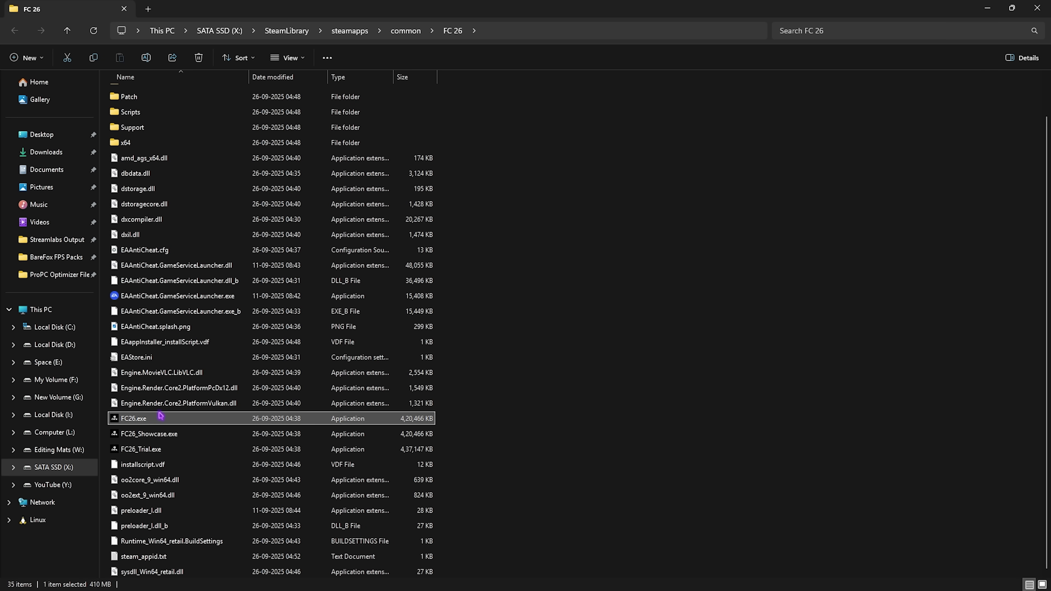
right_click(161, 416)
left_click(199, 338)
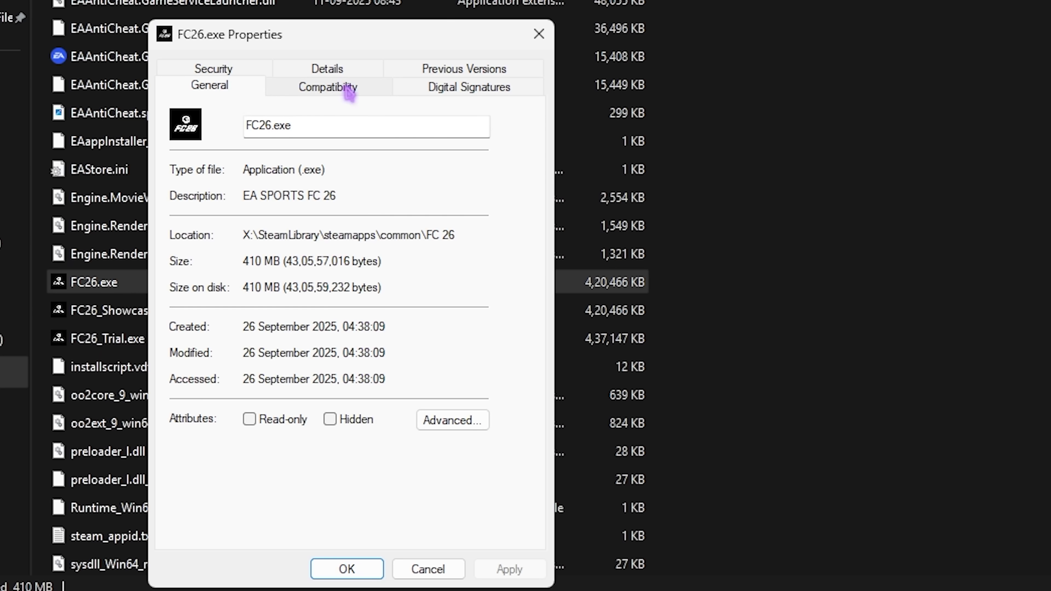
left_click(273, 317)
left_click(187, 382)
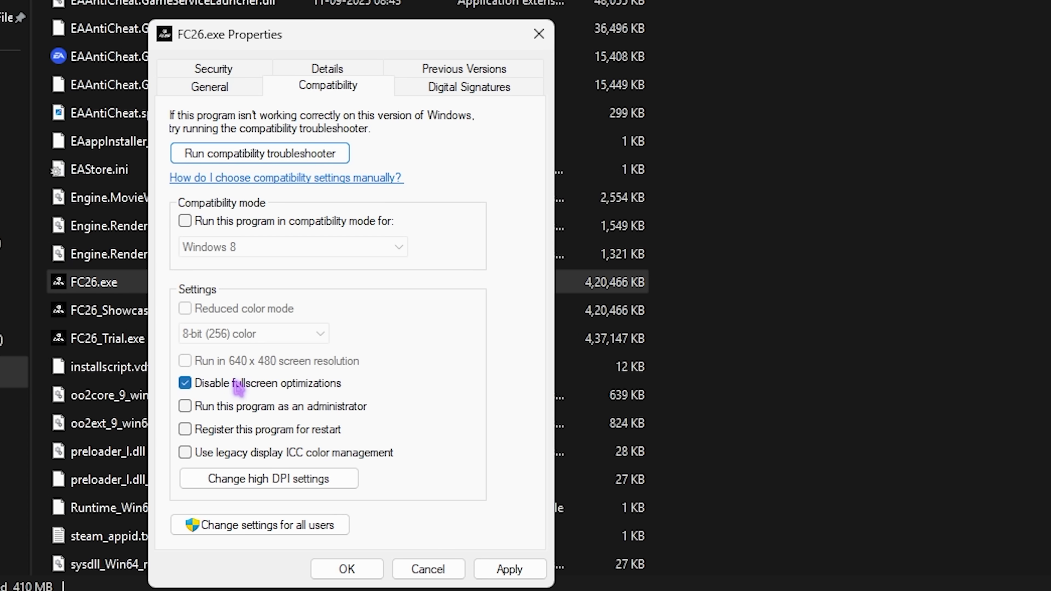
- Override the high DPI scaling behavior of FC26.exe with Application scaling, apply the changes and close its properties
left_click(237, 483)
left_click(292, 432)
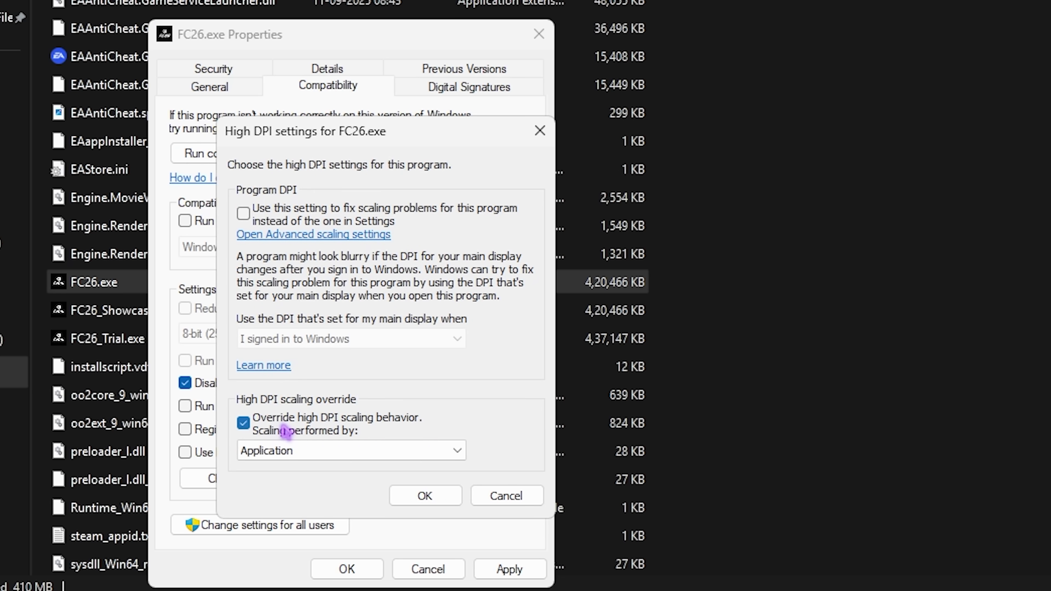
left_click(424, 496)
left_click(509, 569)
left_click(537, 34)
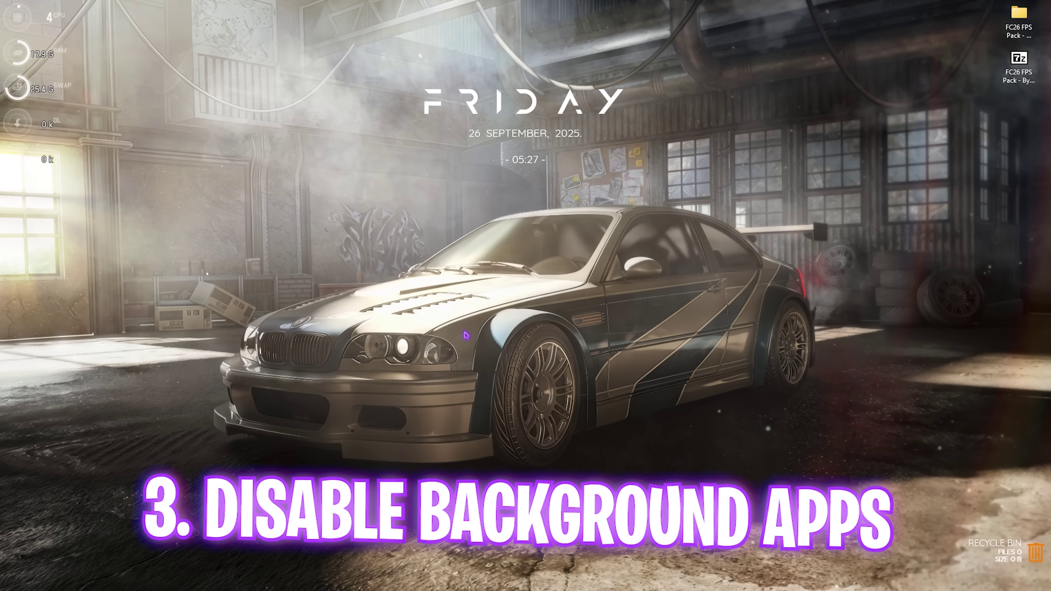
- Search Windows for "local group", open the Local Group Policy Editor and maximize its window
key("super")
type("l")
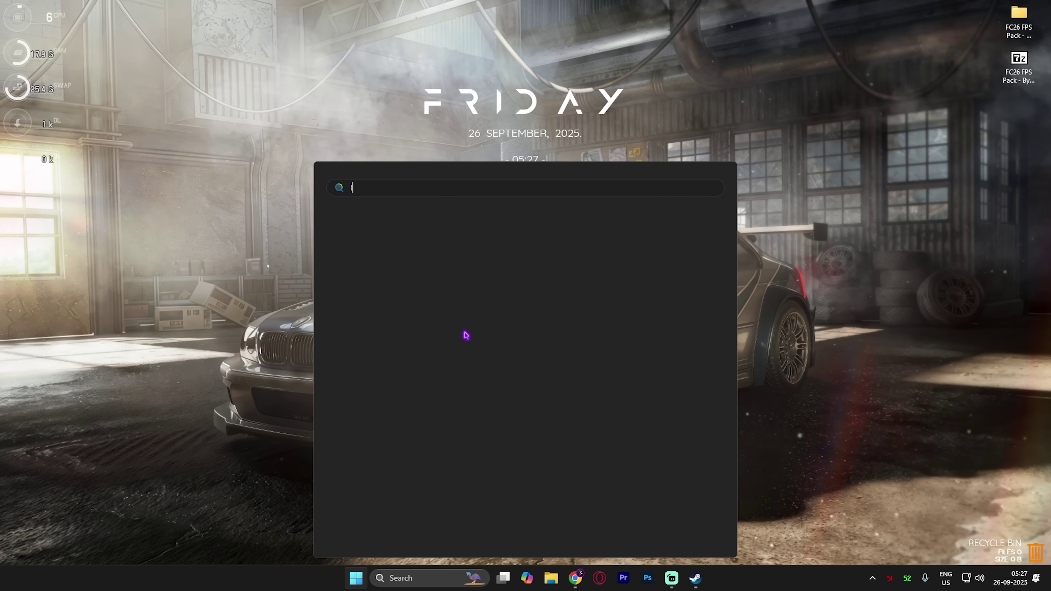
type("ocal group")
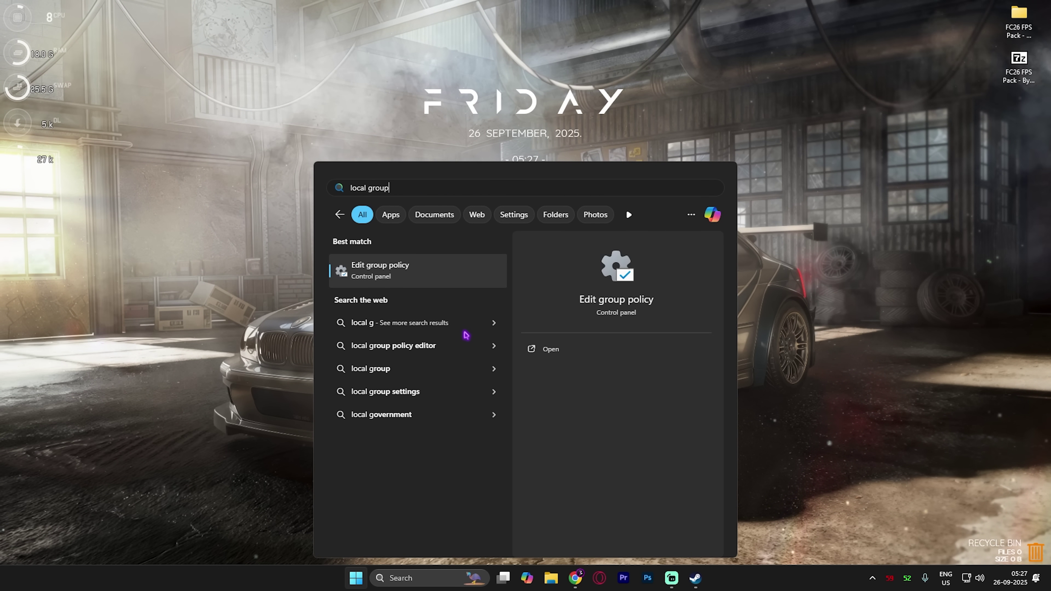
key("Return")
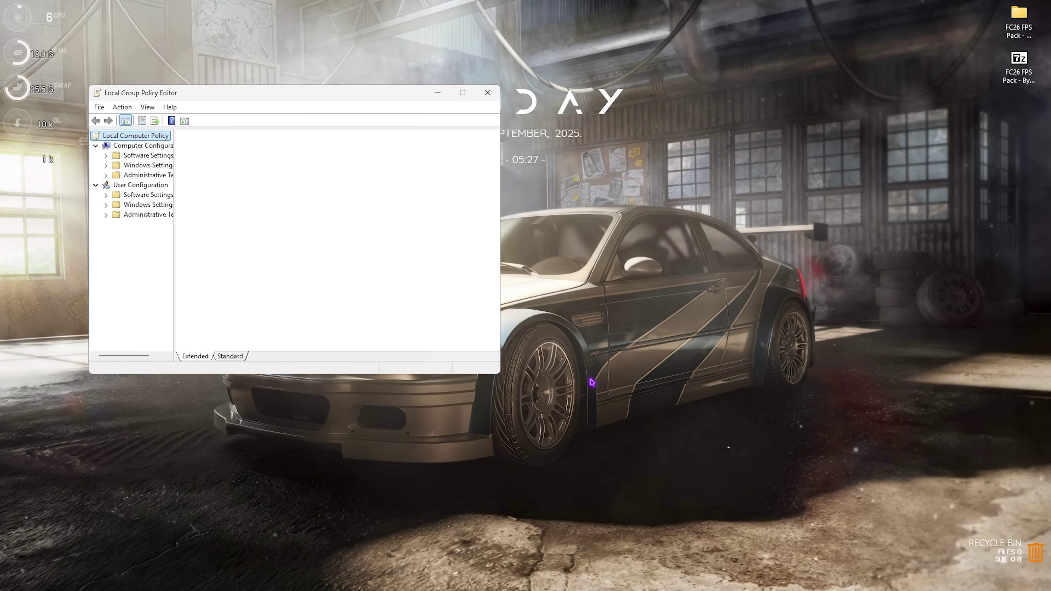
left_click(462, 95)
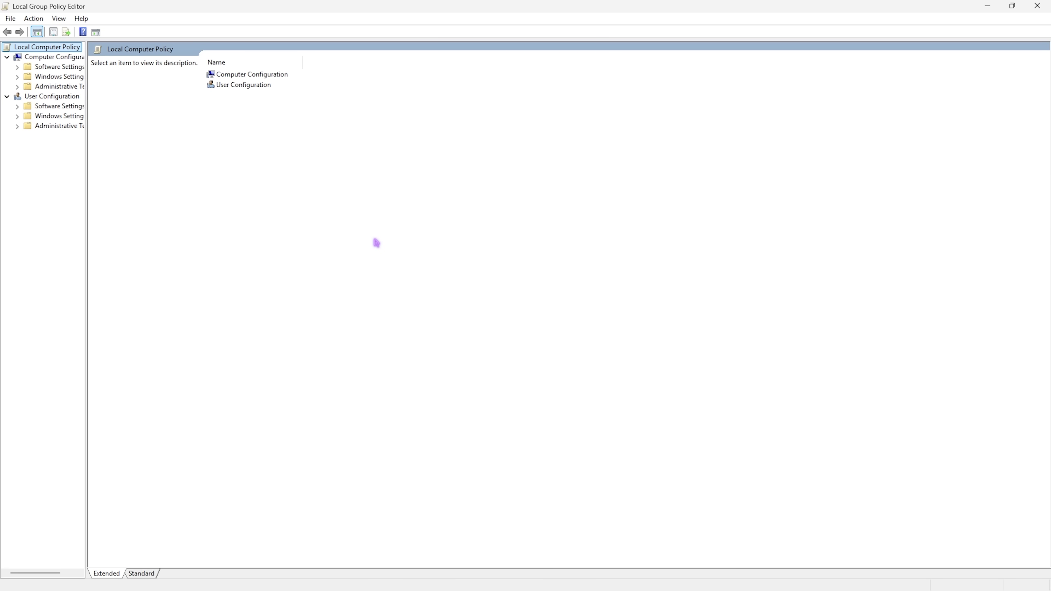
- Open the App Privacy policies under Computer Configuration, Administrative Templates, Windows Components
double_click(250, 75)
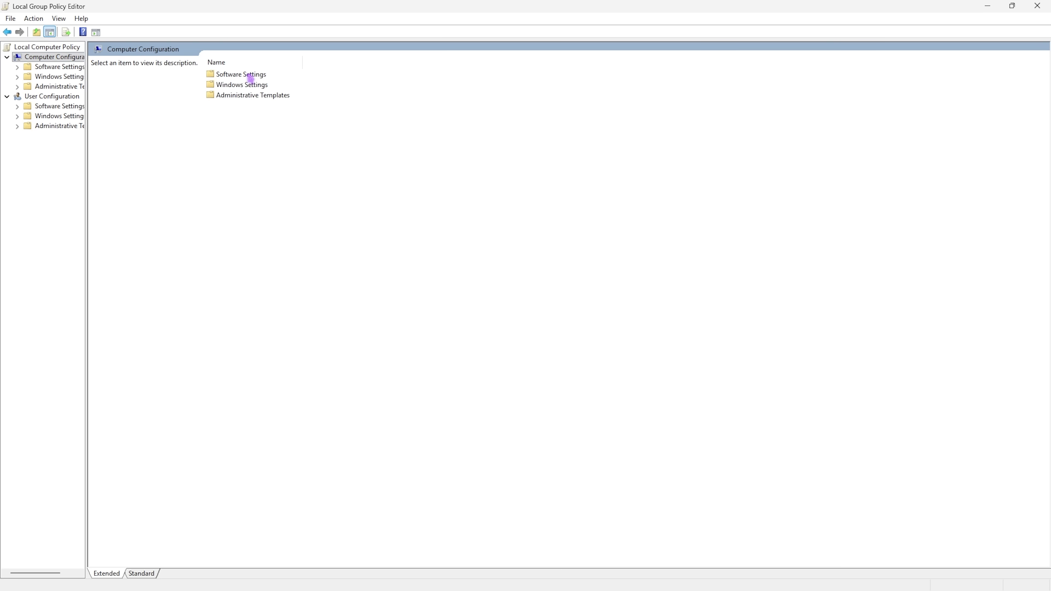
double_click(242, 96)
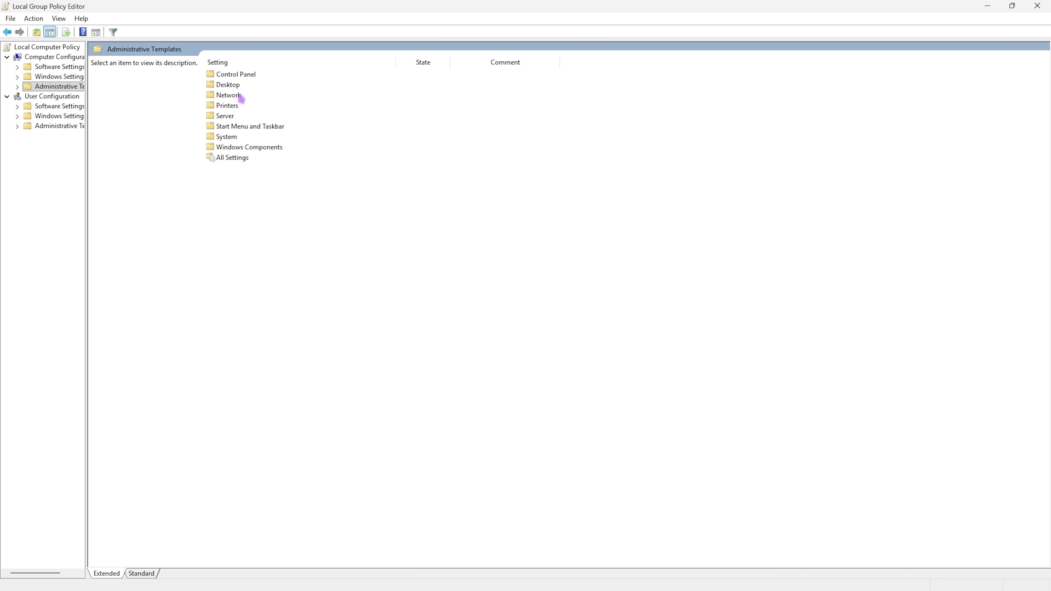
double_click(244, 147)
double_click(244, 118)
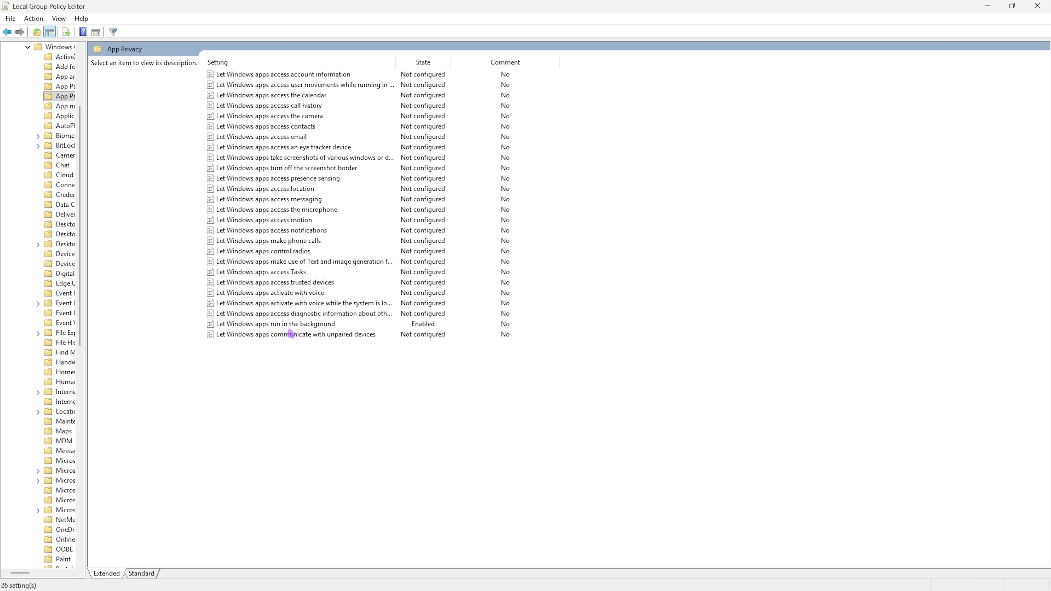
- Set the default for all apps to Force Deny in the "Let Windows apps run in the background" policy and confirm it
left_click(285, 327)
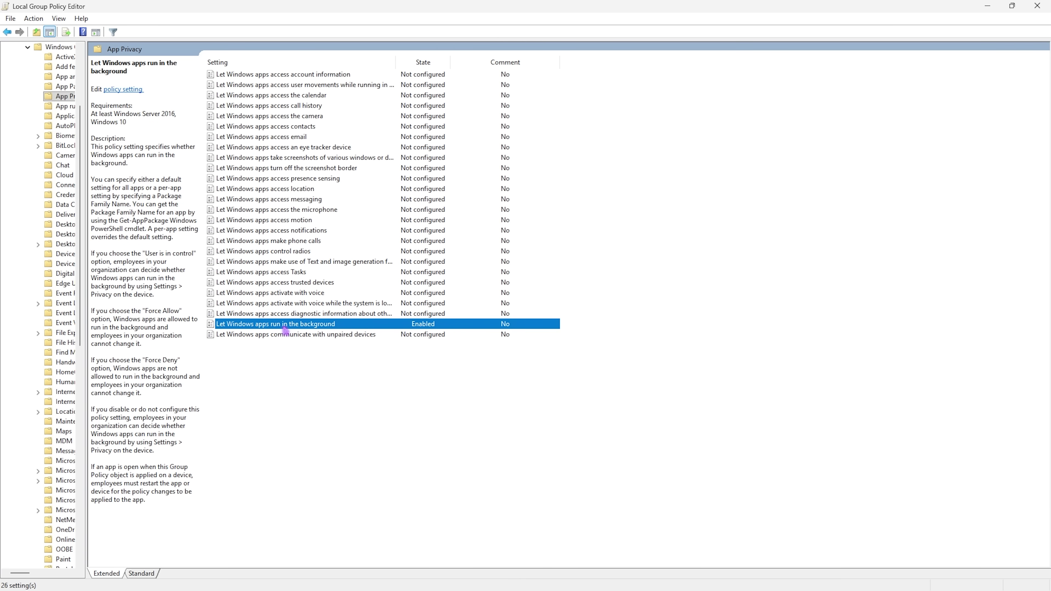
double_click(300, 327)
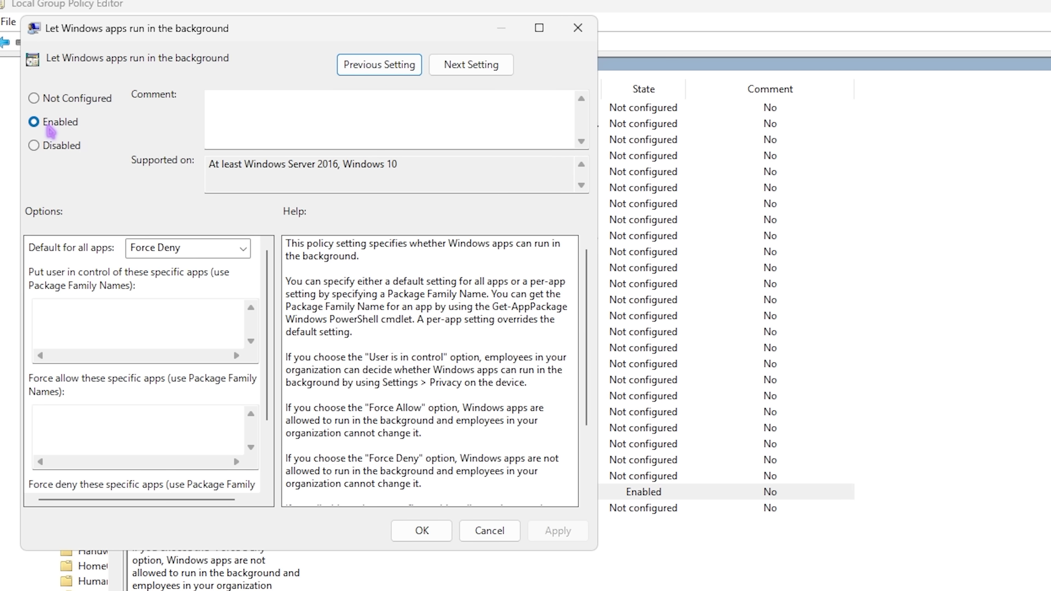
left_click(238, 251)
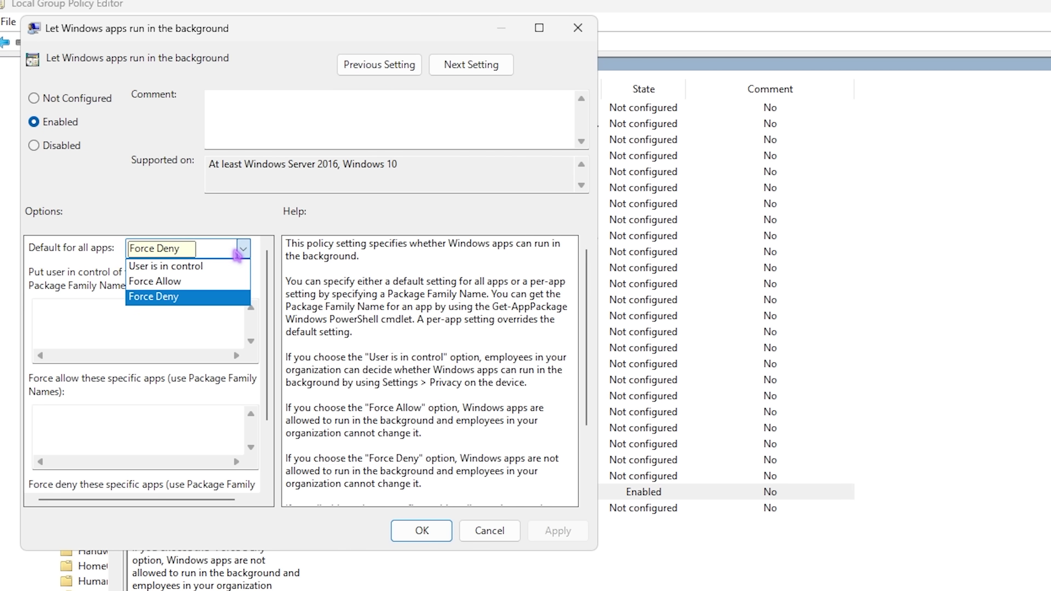
left_click(170, 300)
key("Return")
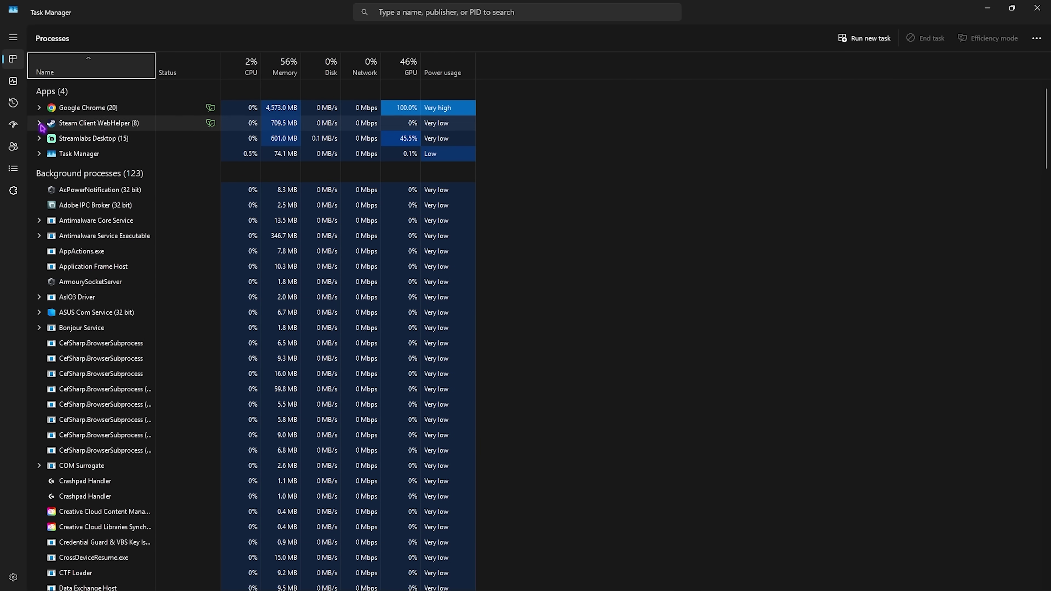
- Show the startup apps in Task Manager and disable browser_assistant.exe
left_click(15, 125)
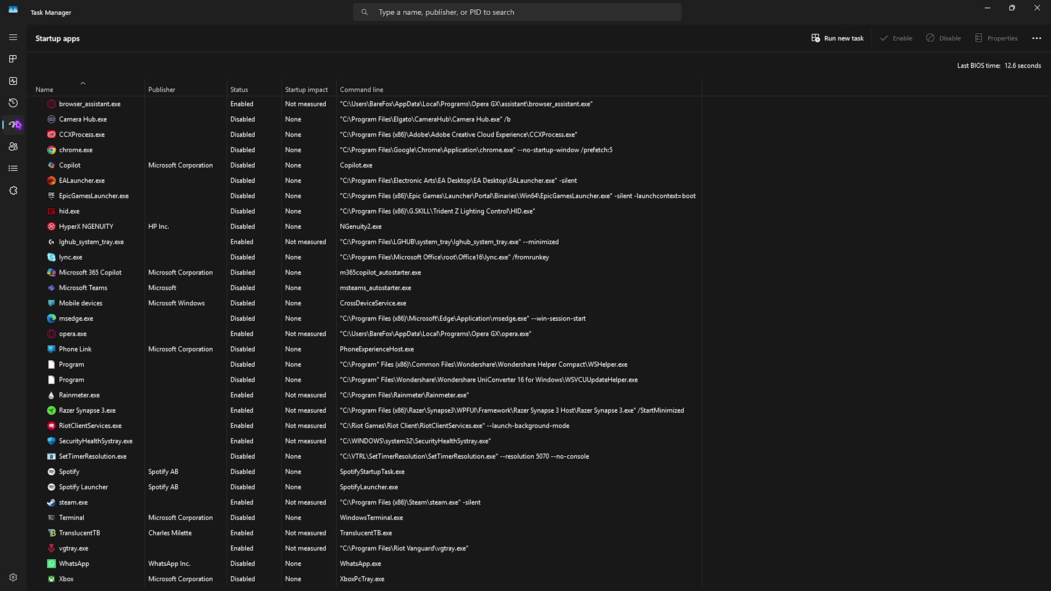
right_click(170, 105)
left_click(195, 119)
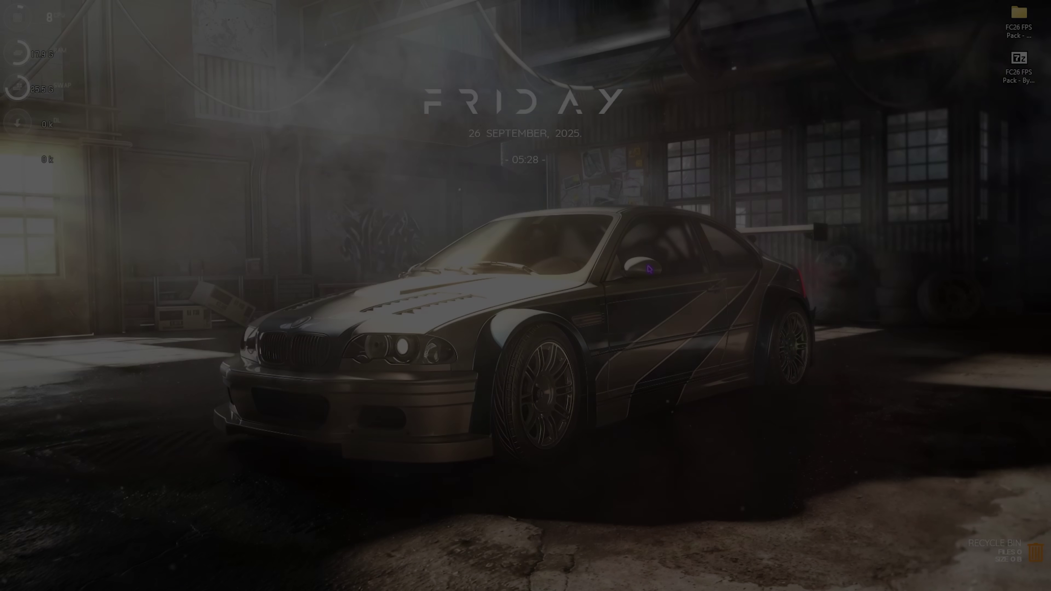
- Search Windows for "create a restore point", open the System Protection settings and select the system drive Local Disk (C:)
key("super")
type("create a restore point")
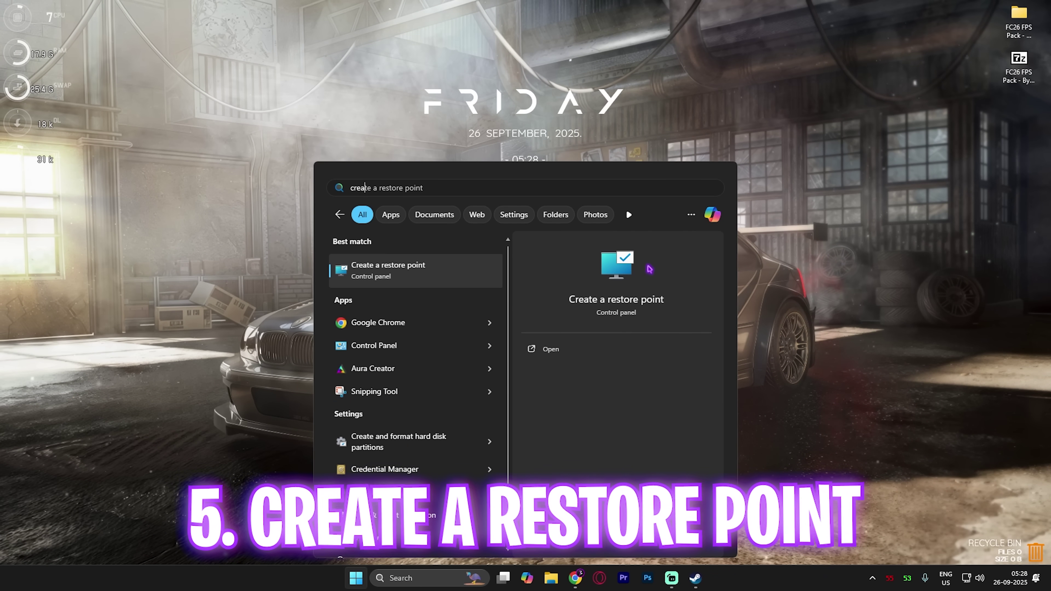
key("Return")
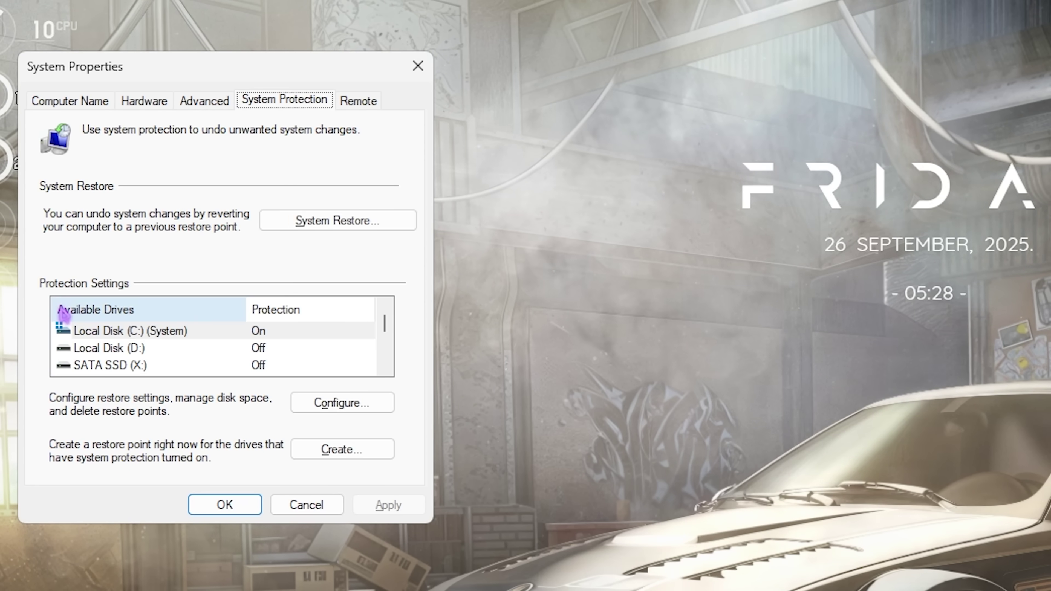
left_click(134, 333)
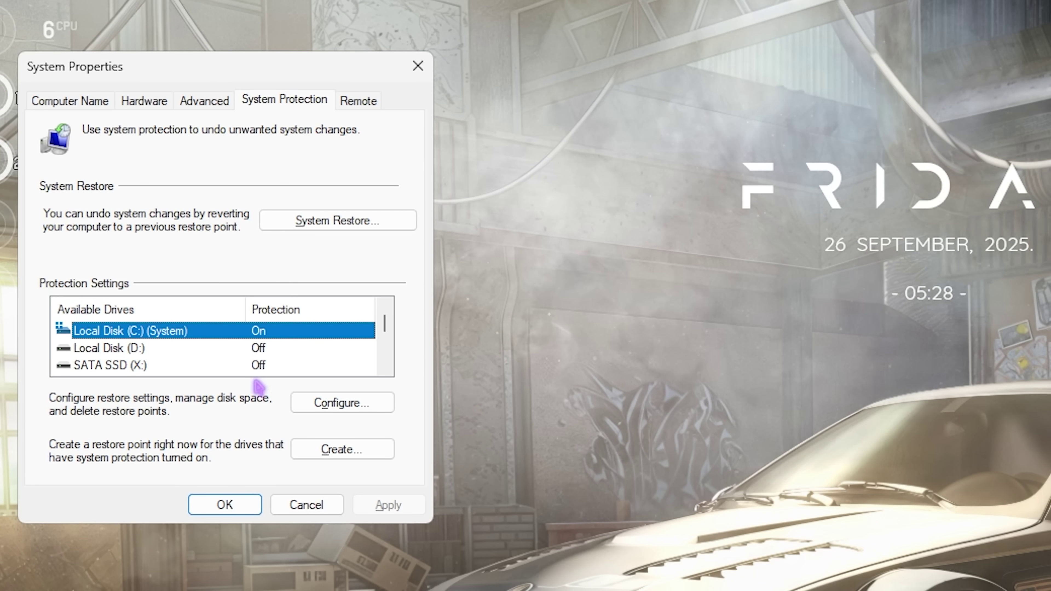
- Create a restore point with a description beginning with FC, and close System Properties
left_click(340, 450)
type("PC2")
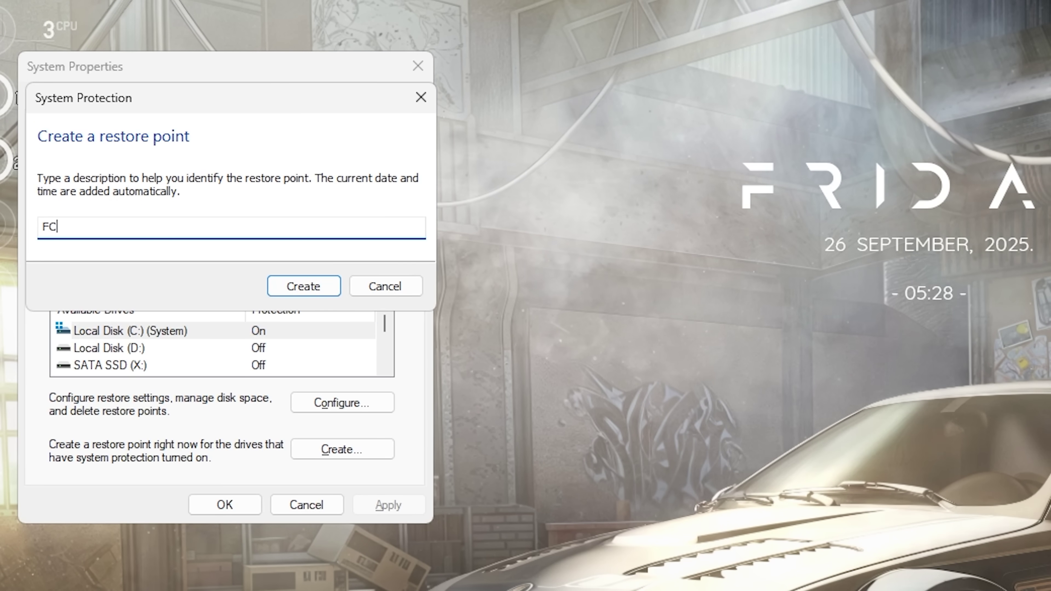
key("Return")
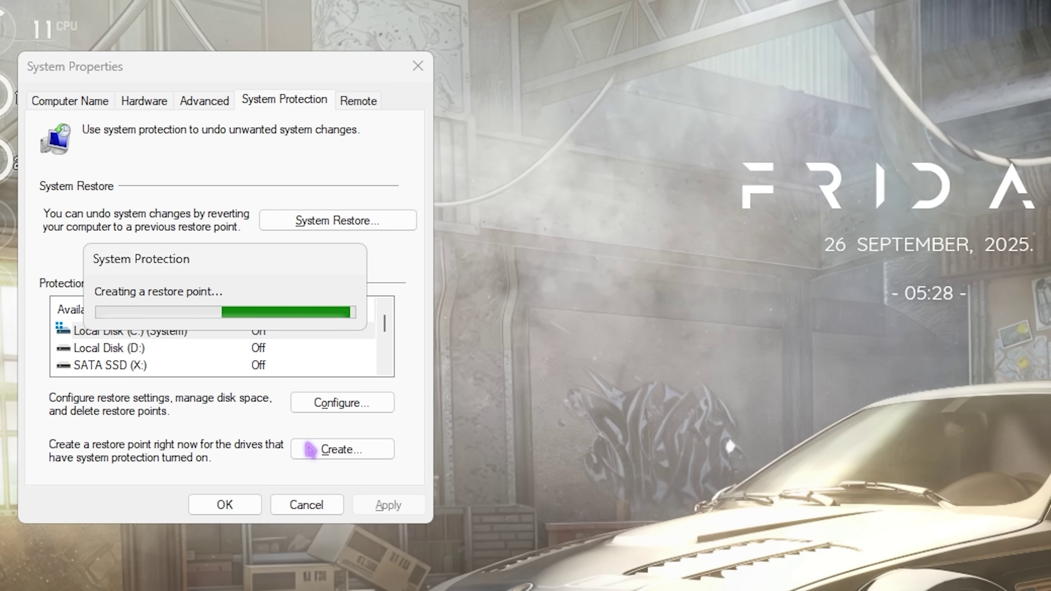
left_click(349, 303)
left_click(417, 66)
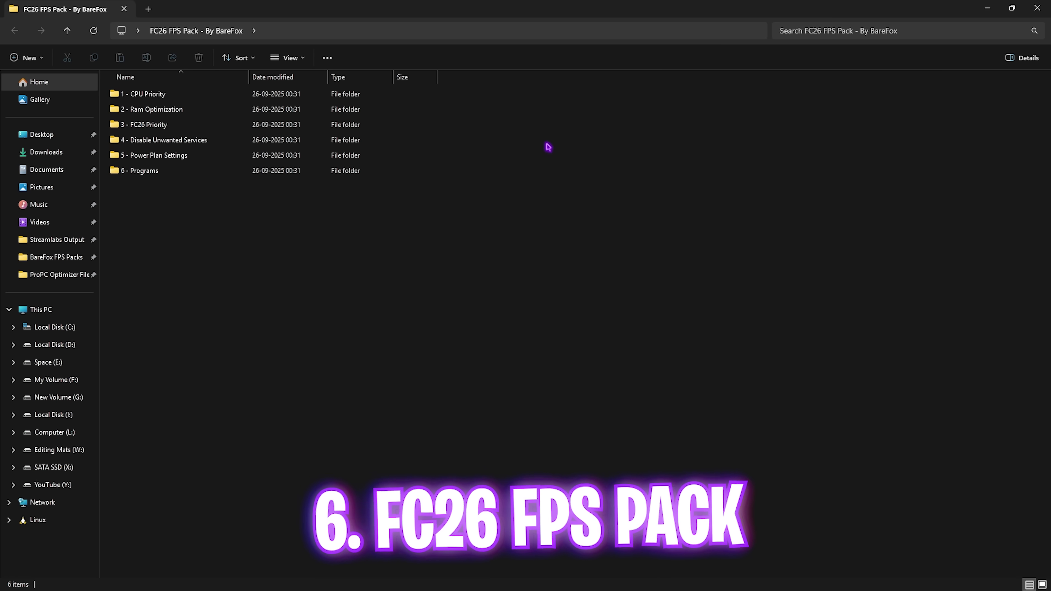
- In the FC26 FPS Pack folder, check the AMD and INTEL subfolders of 1 - CPU Priority and select Intel CPU Priority.reg
mouse_move(145, 214)
left_mouse_down()
mouse_move(142, 92)
mouse_move(147, 220)
left_mouse_up()
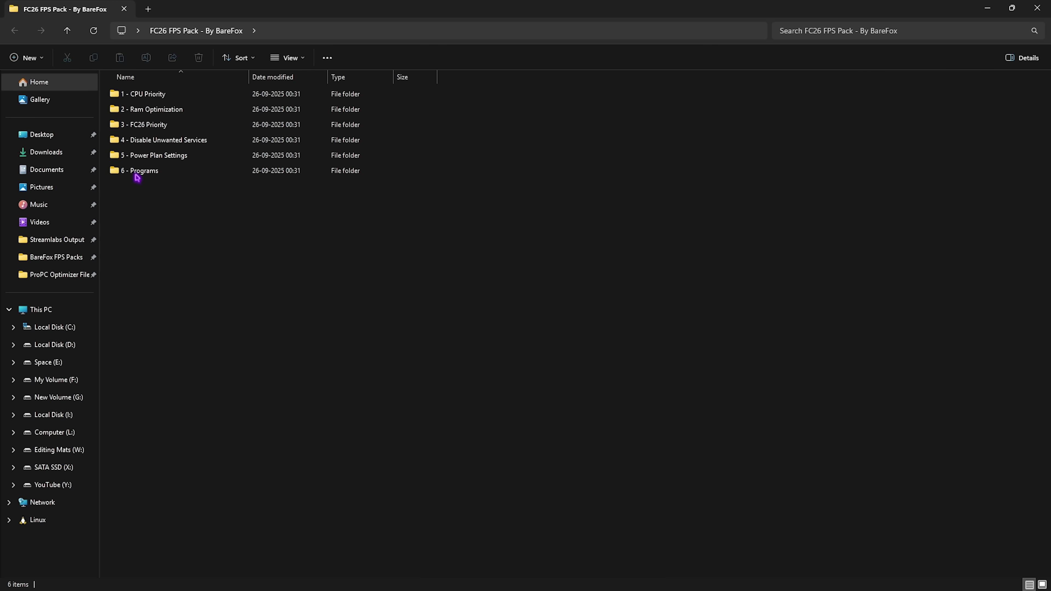
double_click(145, 98)
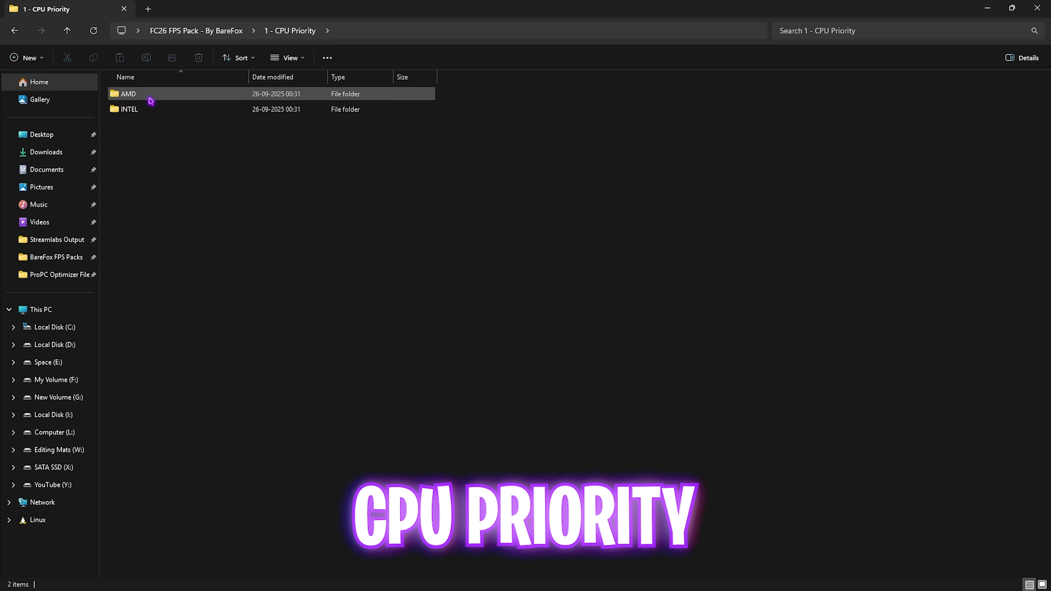
double_click(150, 99)
left_click(280, 30)
double_click(148, 109)
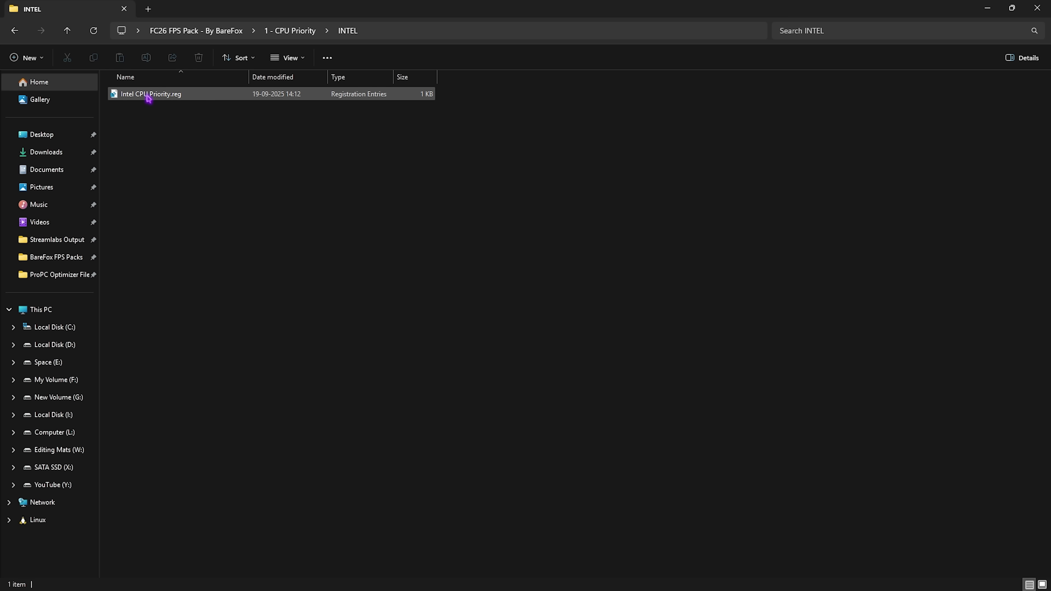
left_click(148, 95)
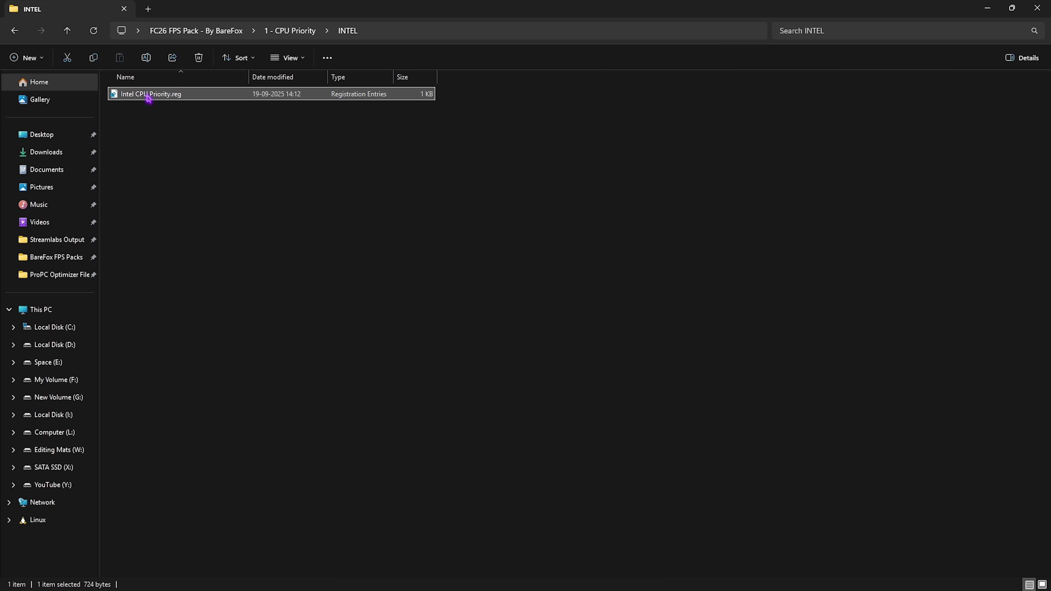
- Return to the FC26 FPS Pack folder, open 2 - Ram Optimization and review its registry files from 2GB to 128GB
left_click(238, 32)
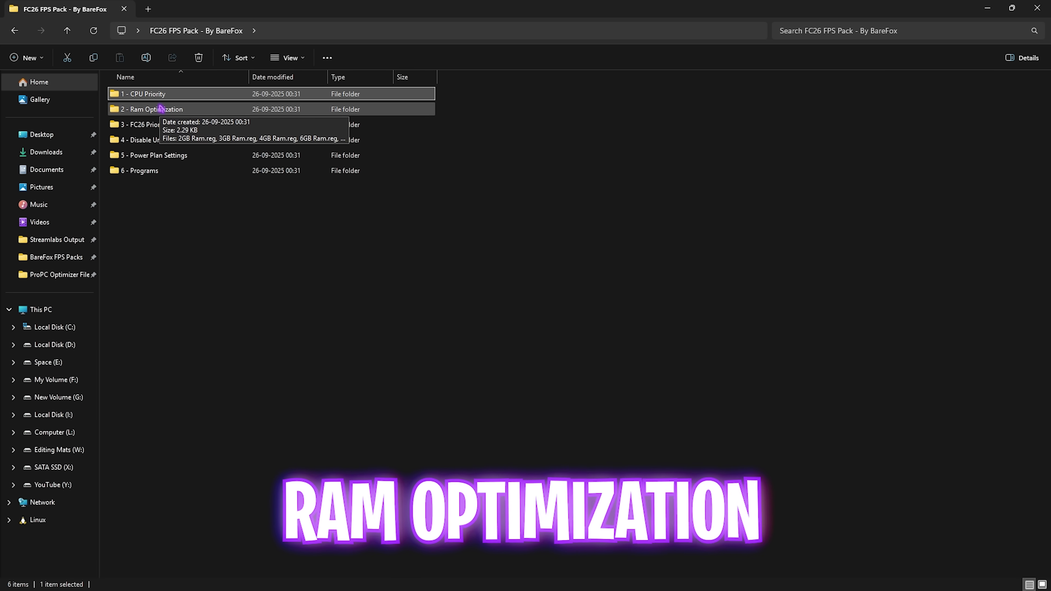
double_click(161, 109)
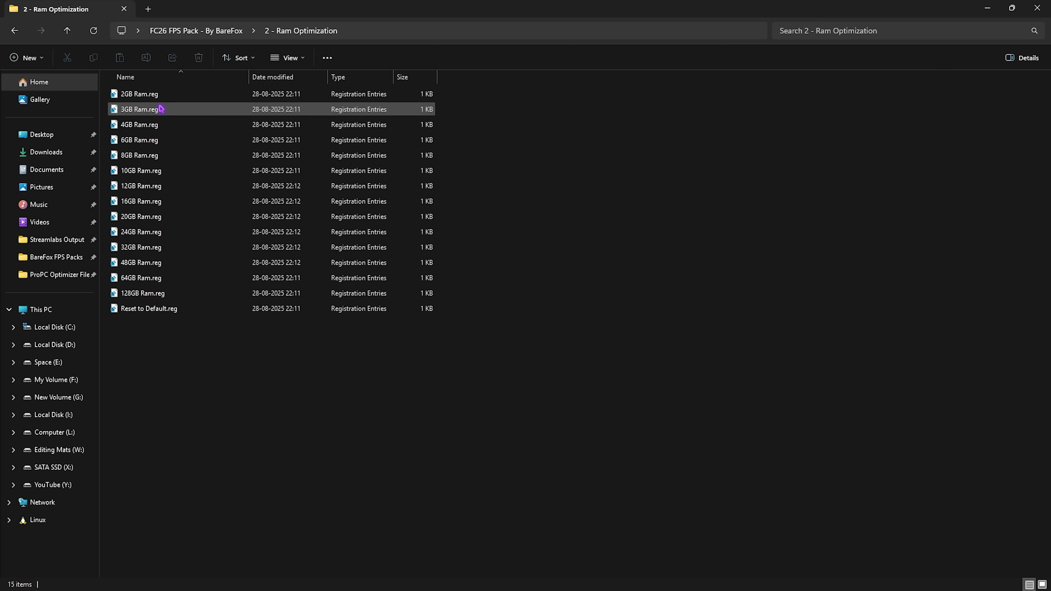
left_click_drag(454, 302, 421, 119)
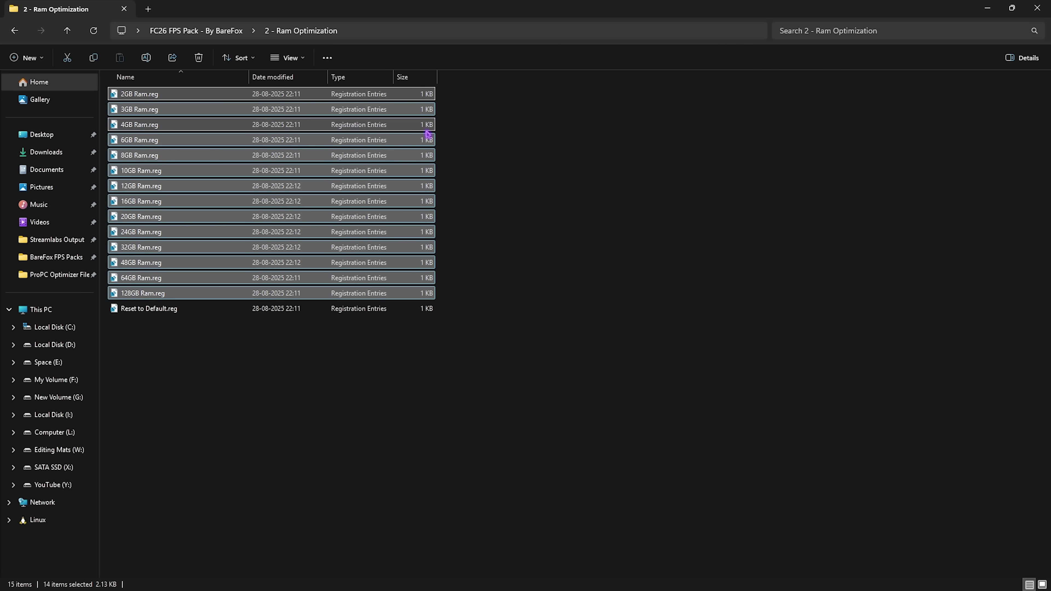
left_click(510, 239)
- Check the installed physical memory in System Information, close it and select 32GB Ram.reg in the 2 - Ram Optimization folder
key("super")
type("system Information")
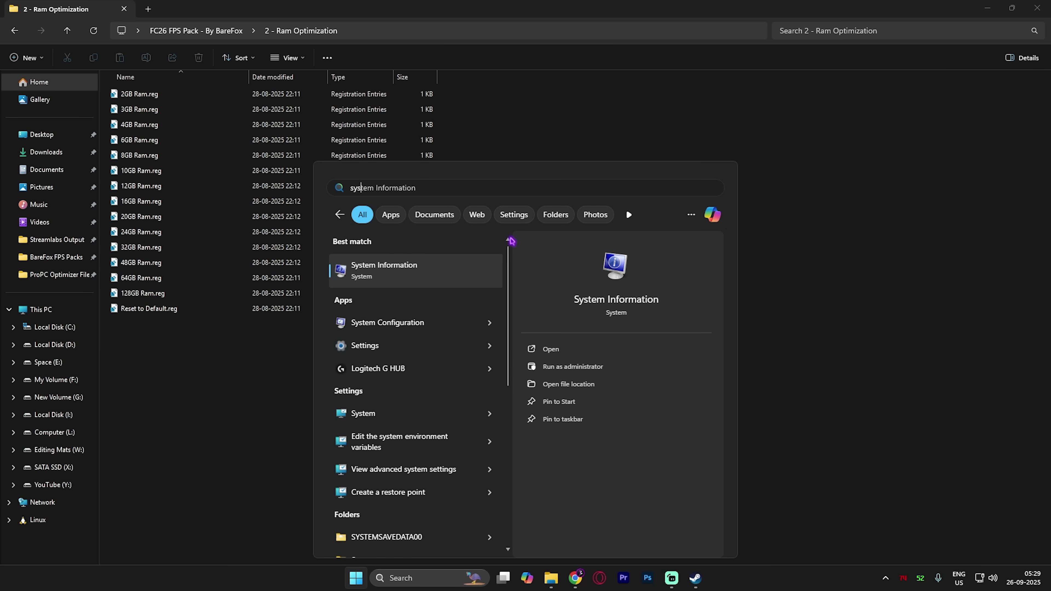
key("Return")
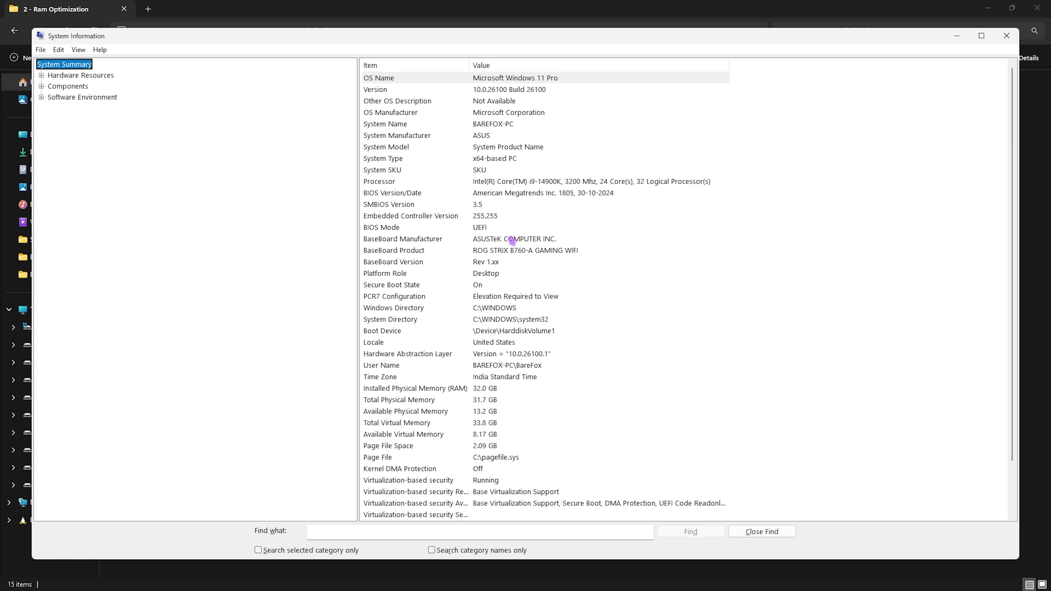
left_click(377, 389)
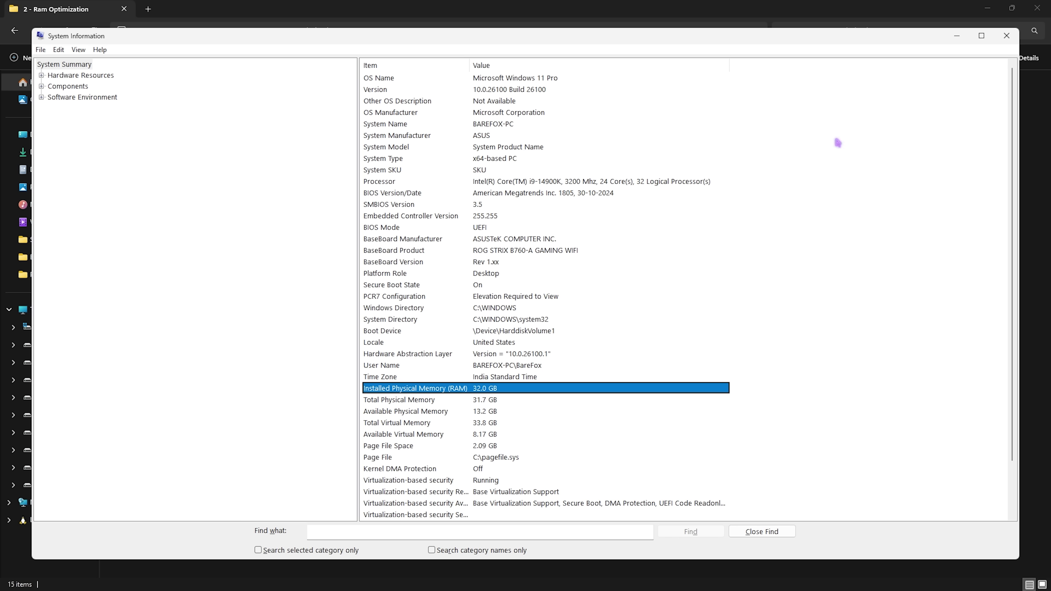
left_click(1007, 36)
left_click(214, 250)
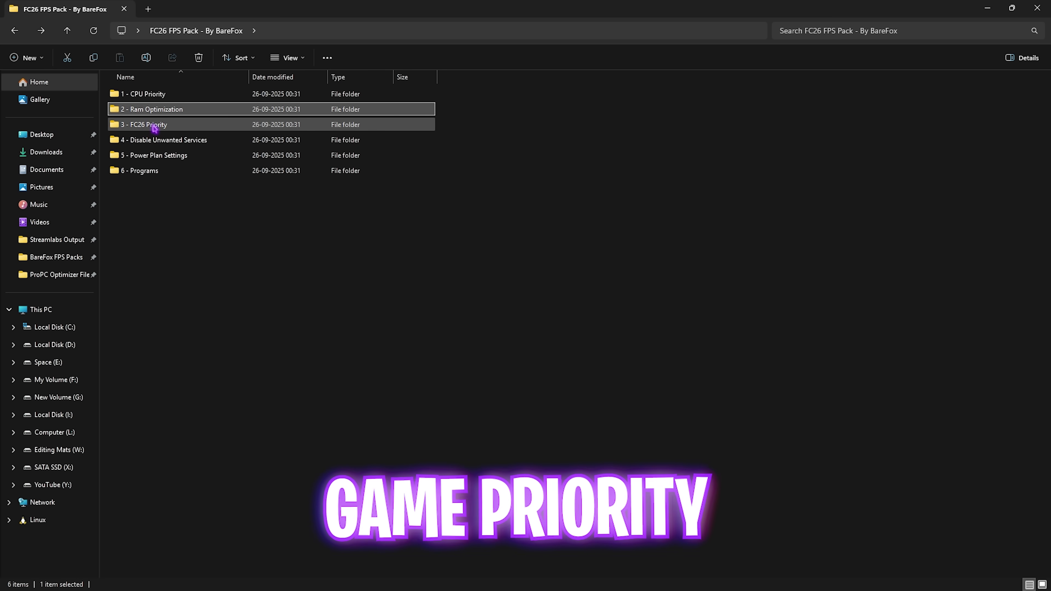
- Open the 3 - FC26 Priority folder and select the AboveNormal, High and Normal priority registry files in turn
double_click(152, 124)
left_click(168, 95)
left_click(165, 109)
left_click(167, 130)
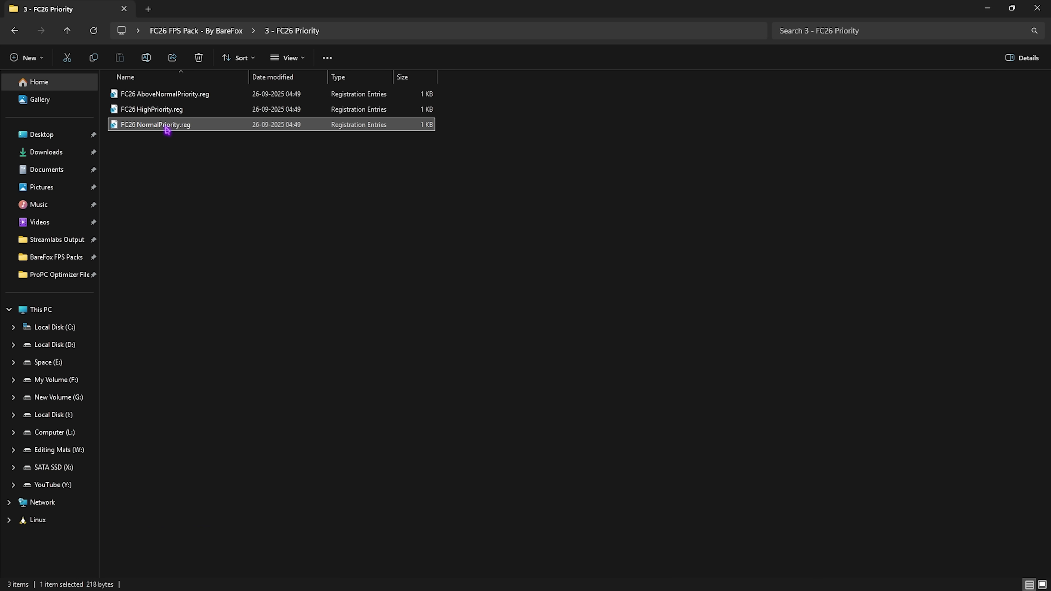
- Open 4 - Disable Unwanted Services, select its Bluetooth and Printer registry files, and look into the Revert Registries folder
left_click(195, 26)
double_click(165, 141)
left_click_drag(174, 265, 182, 110)
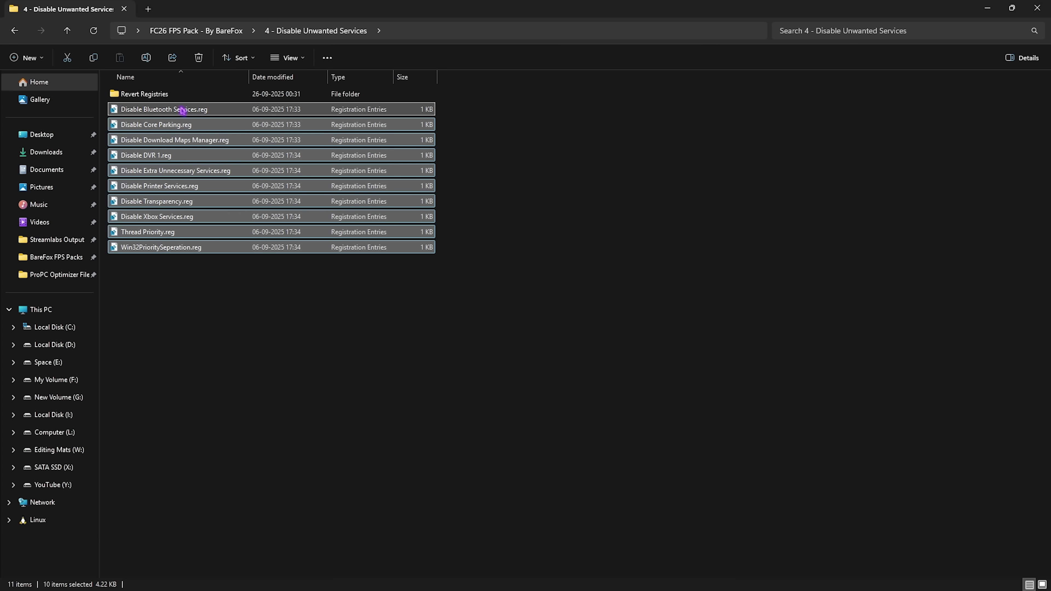
left_click(182, 110)
left_click(167, 186, "ctrl")
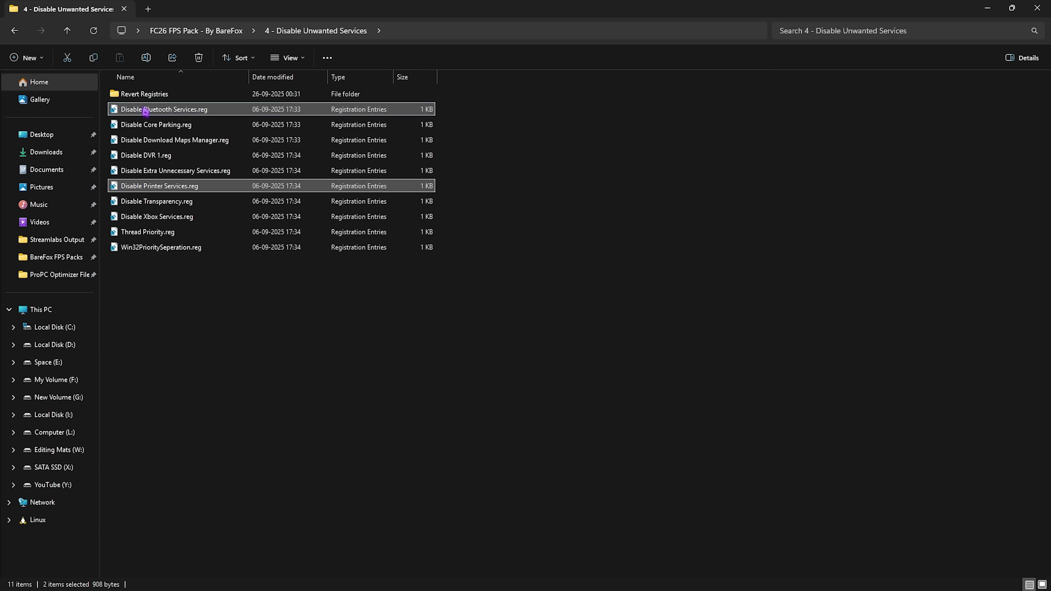
double_click(143, 94)
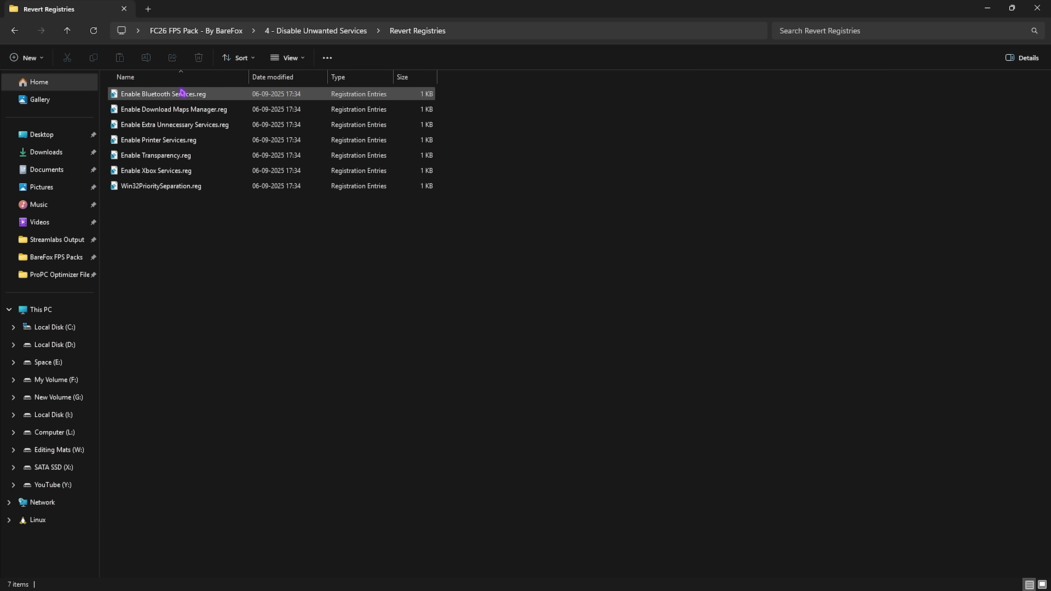
- Open the 5 - Power Plan Settings folder of the FC26 FPS Pack and launch its Power Plans shortcut
left_click(193, 32)
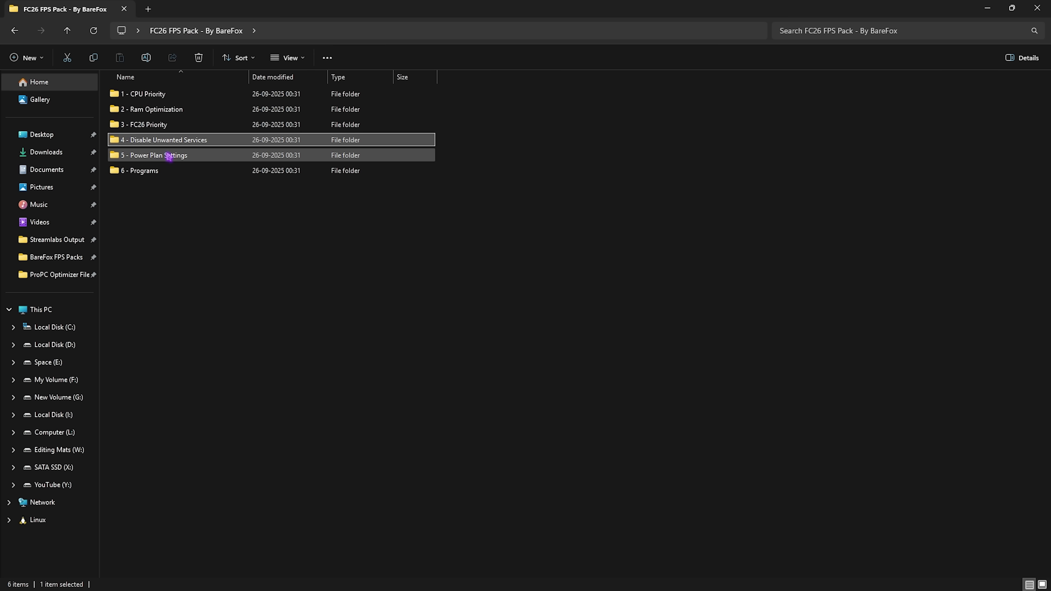
double_click(169, 156)
left_click(154, 95)
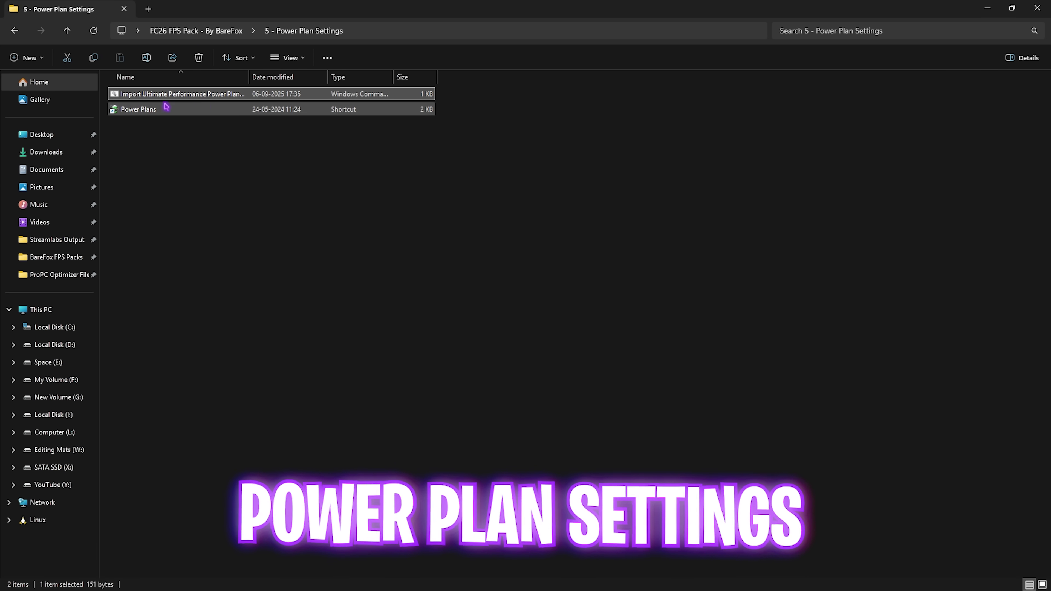
right_click(204, 96)
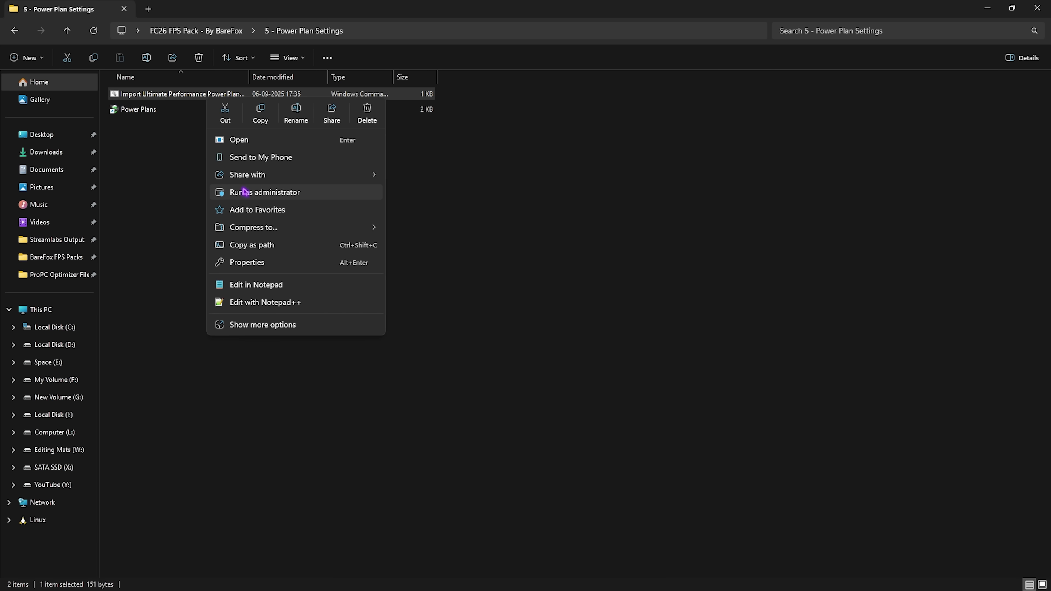
left_click(176, 175)
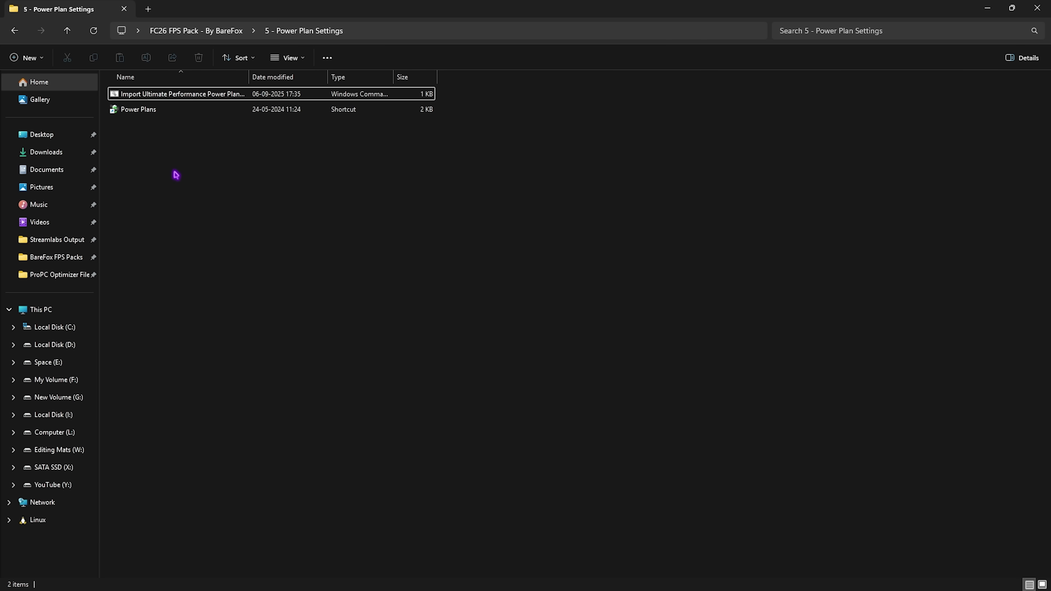
double_click(140, 112)
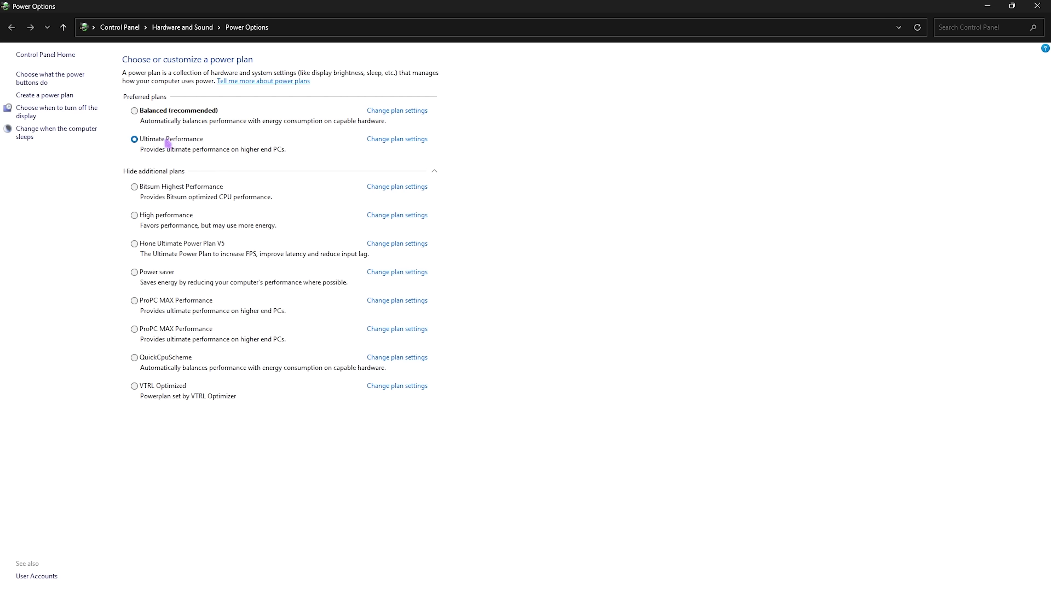
- Collapse and expand the additional power plans, and open the 6 - Programs folder of the FC26 FPS Pack
left_click(163, 176)
left_click(162, 177)
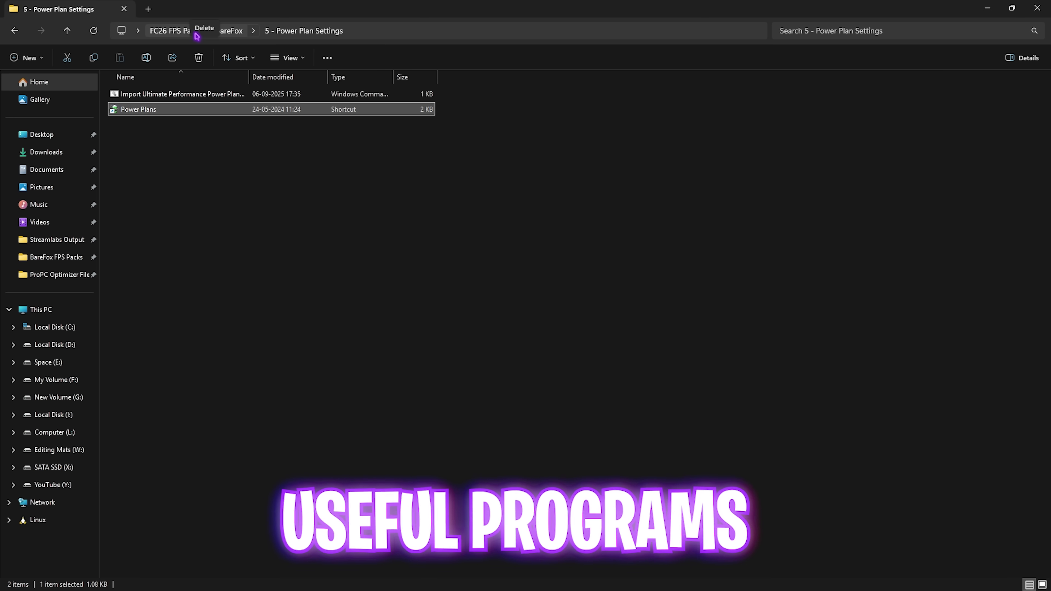
left_click(199, 31)
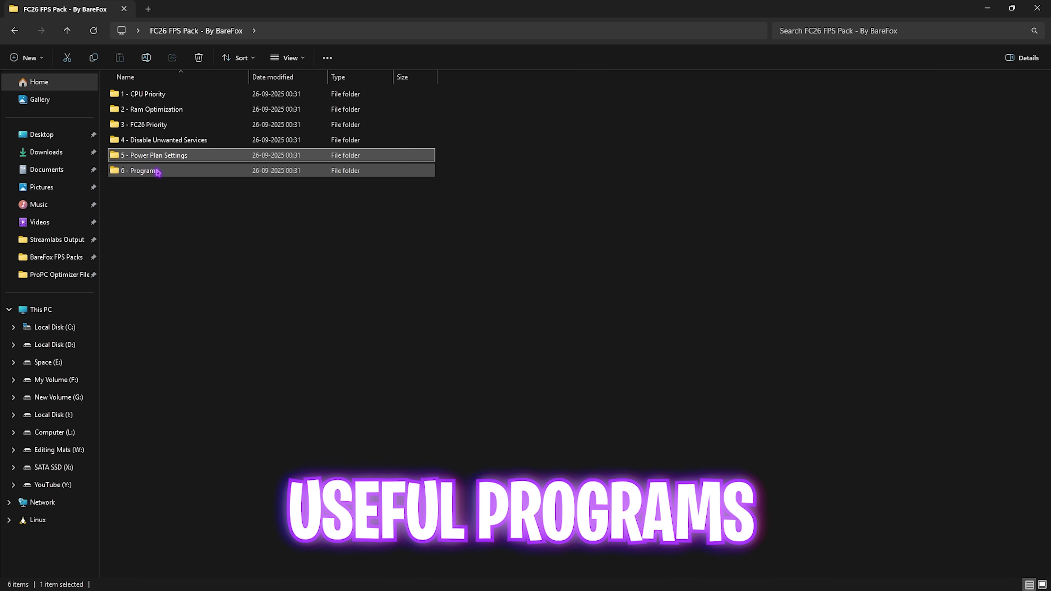
double_click(157, 171)
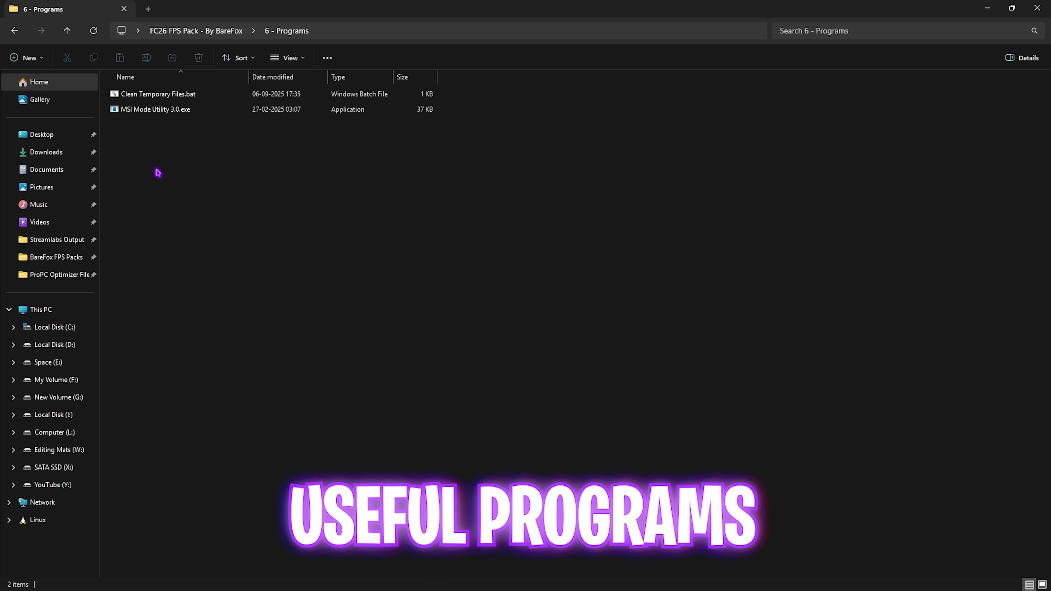
- Run Clean Temporary Files.bat as administrator, confirm deleting all temporary files, and close its command window
left_click(162, 96)
right_click(164, 98)
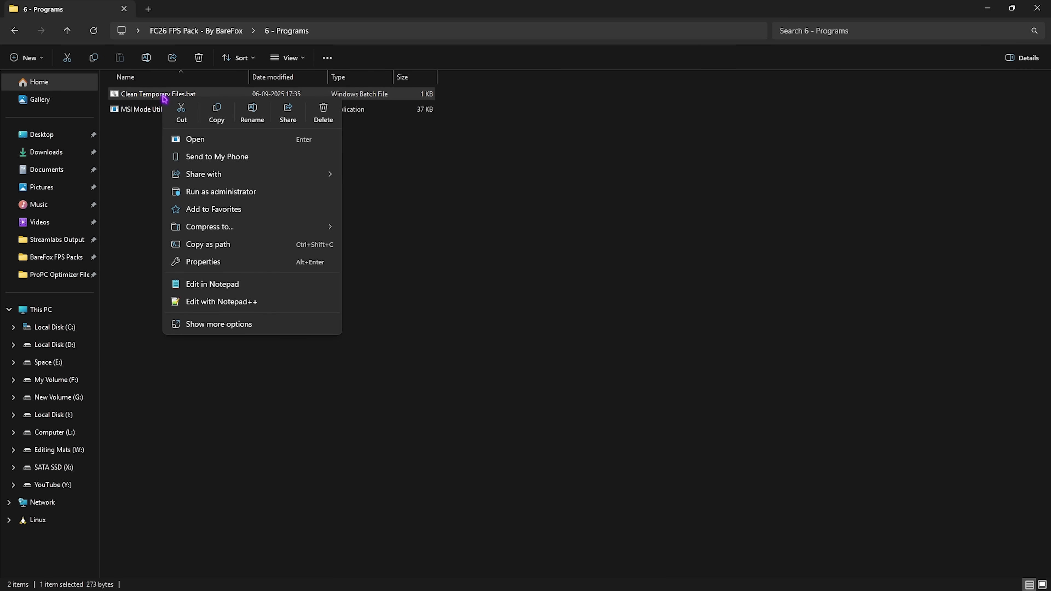
left_click(193, 191)
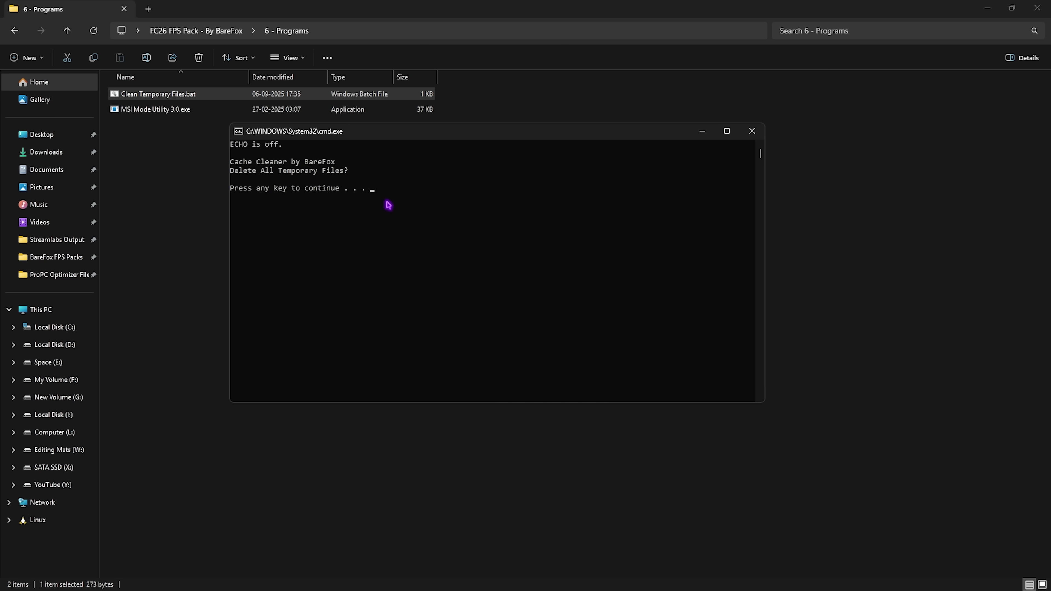
key("Return")
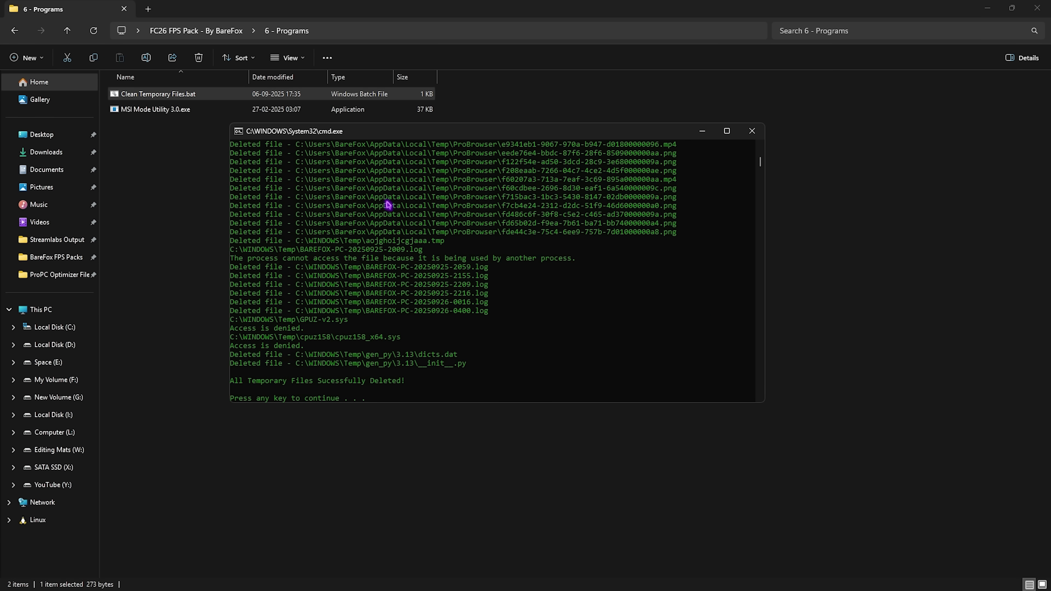
left_click(752, 131)
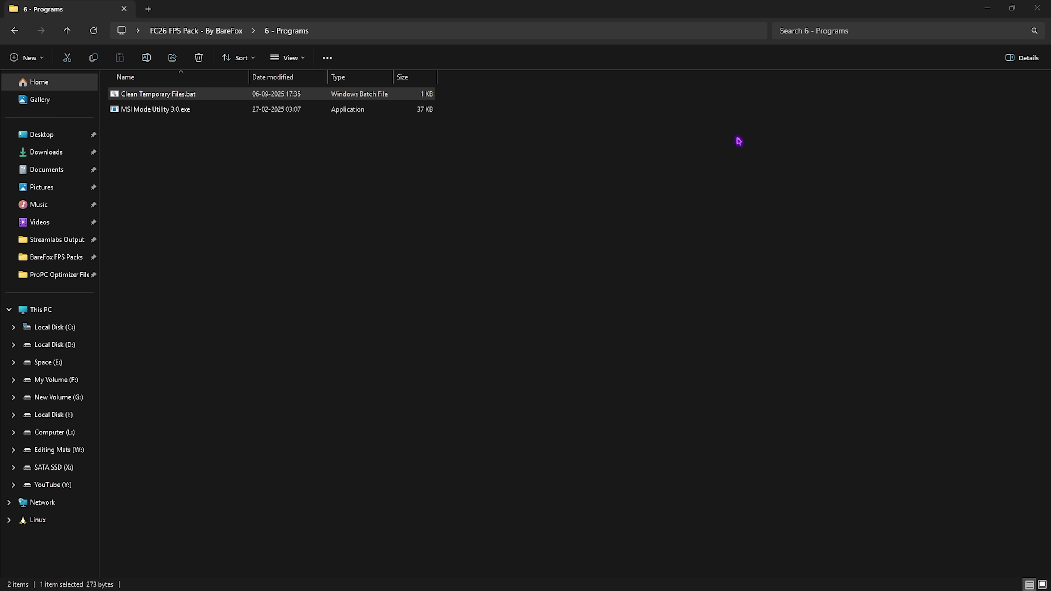
- Run MSI Mode Utility 3.0.exe as administrator, inspect the NVIDIA GeForce RTX 2070 SUPER entry, and close the utility
right_click(158, 112)
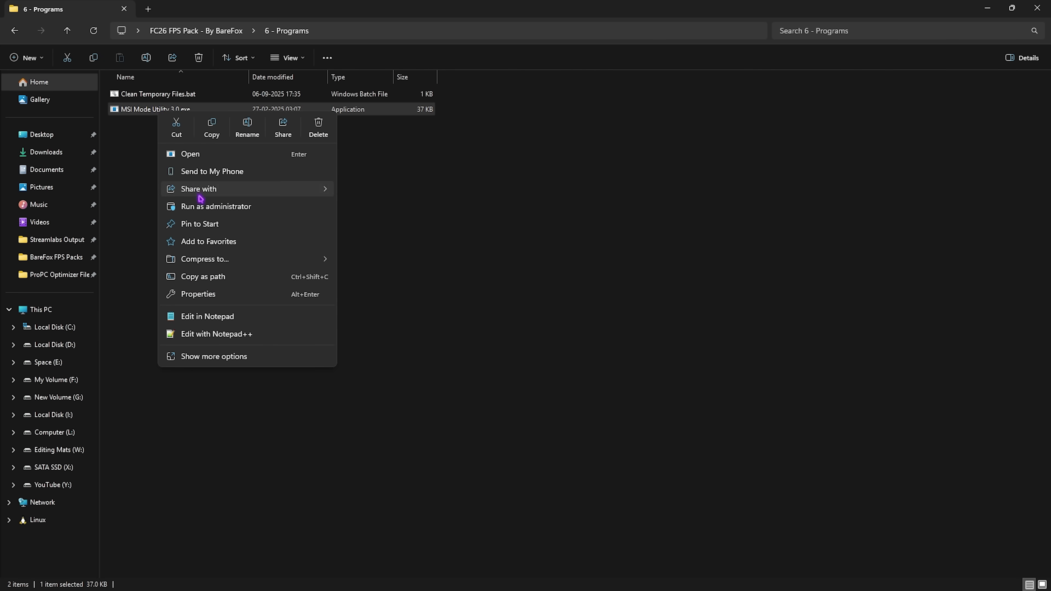
left_click(200, 206)
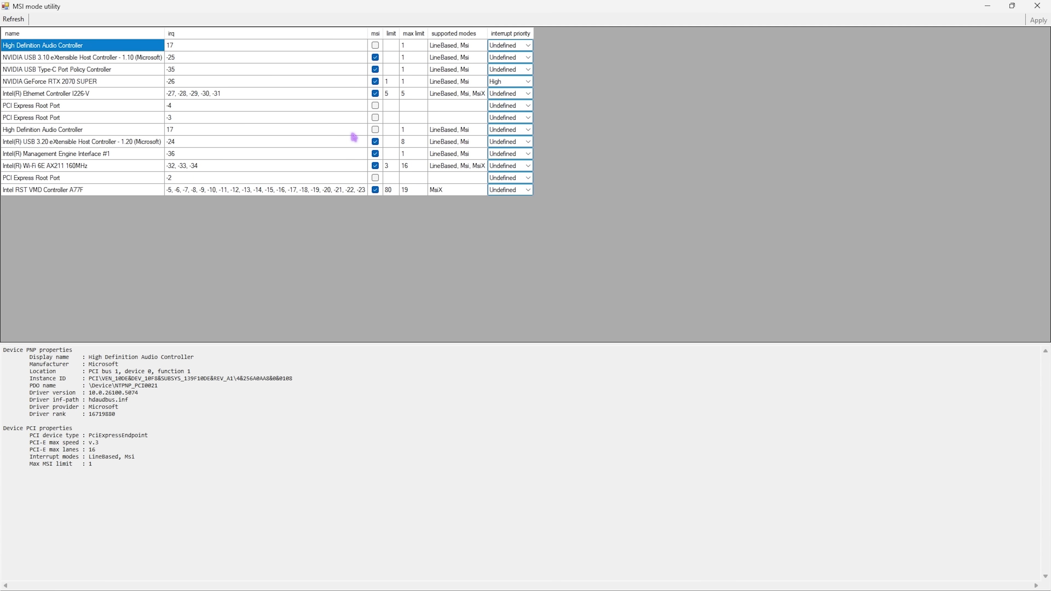
left_click(111, 81)
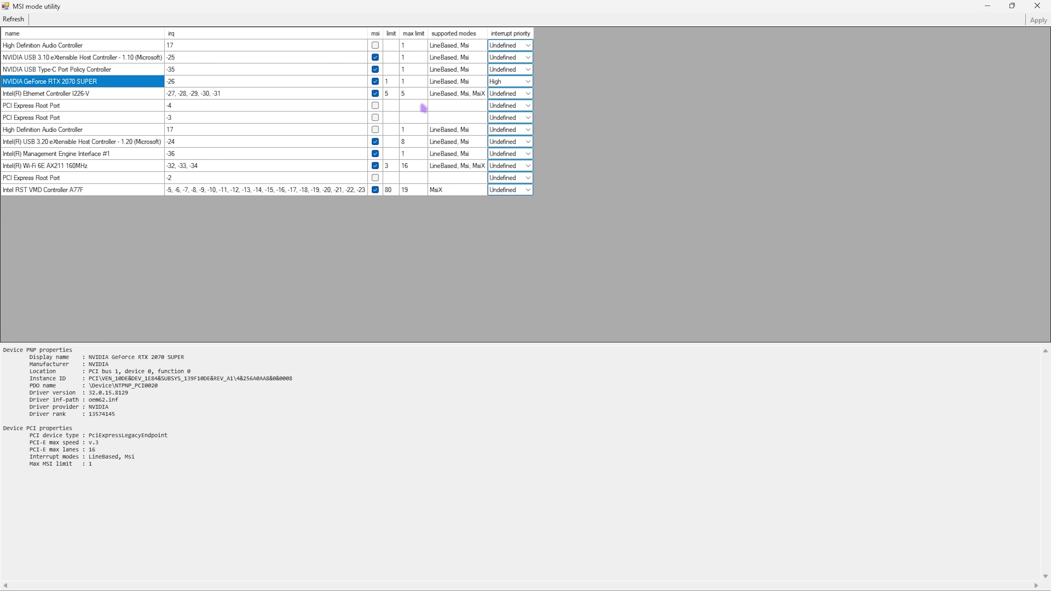
left_click(1037, 6)
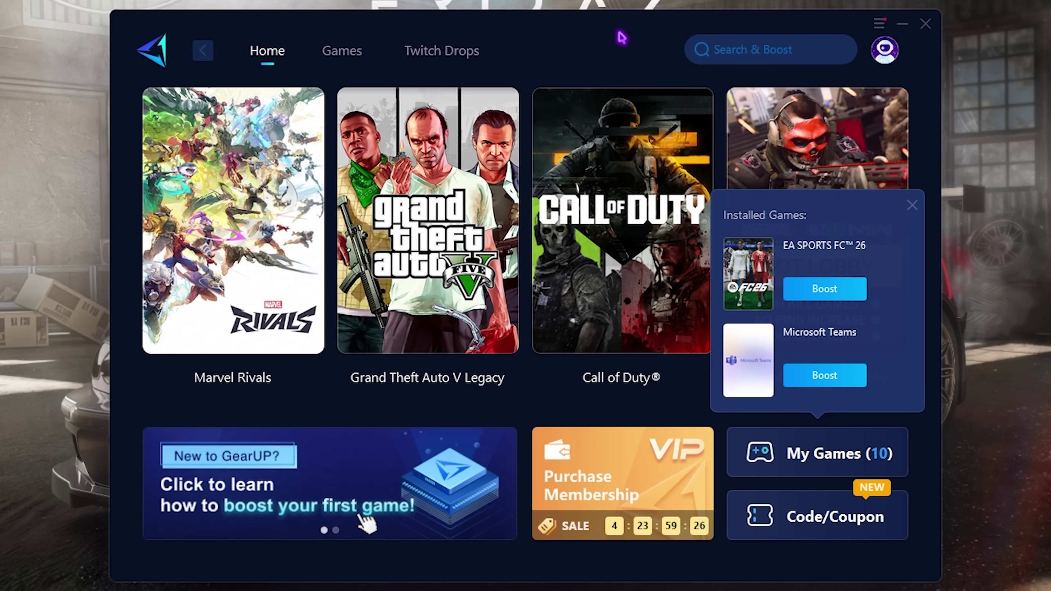
- In GearUP Booster, search for FC26, add EA SPORTS FC 26, and boost it with the Auto (In Middle East) server region
left_click(913, 206)
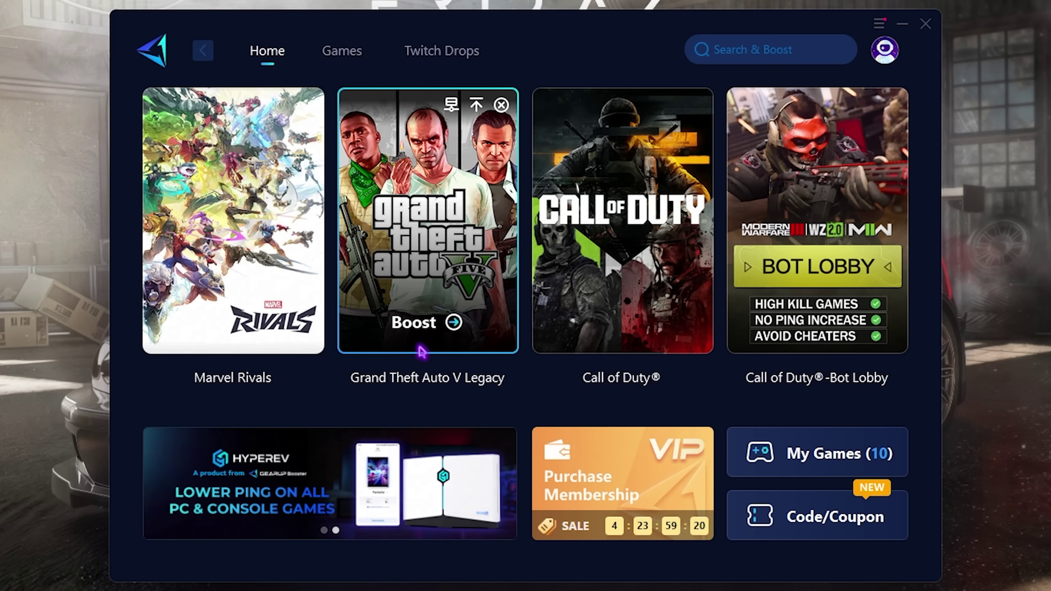
left_click(756, 50)
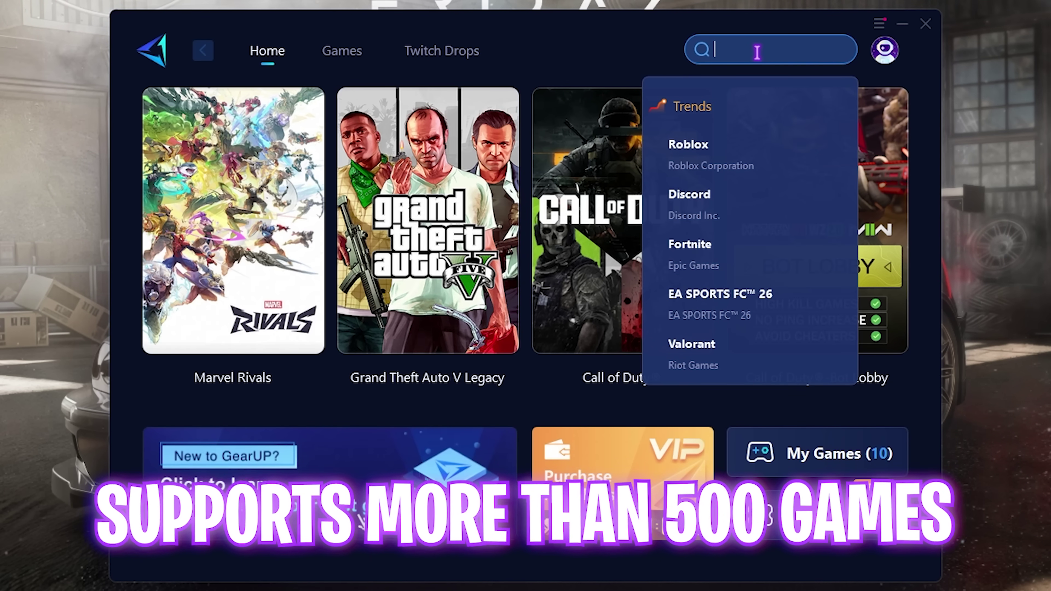
type("FC26")
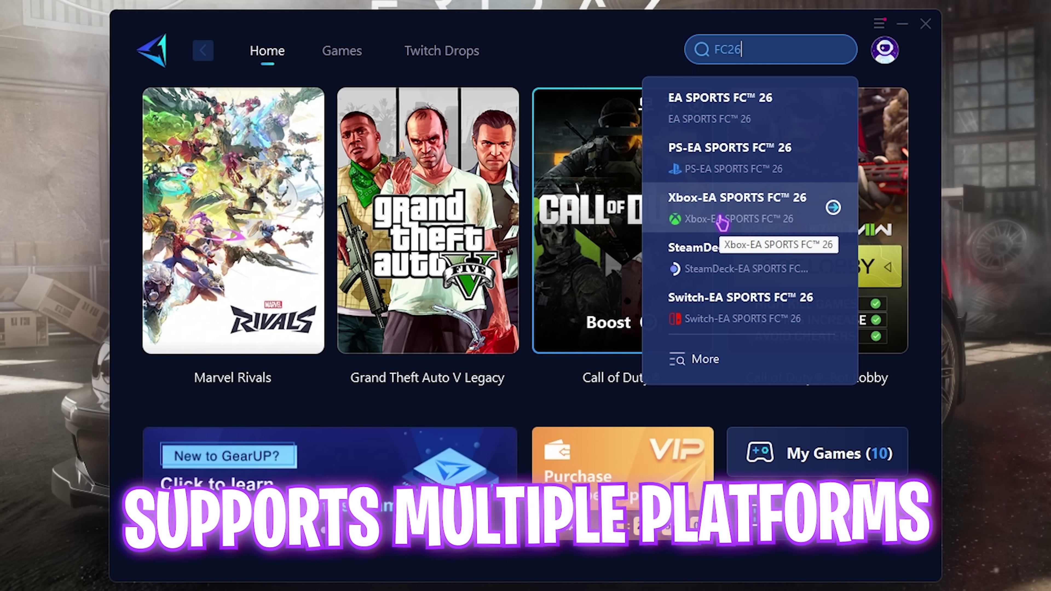
left_click(701, 325)
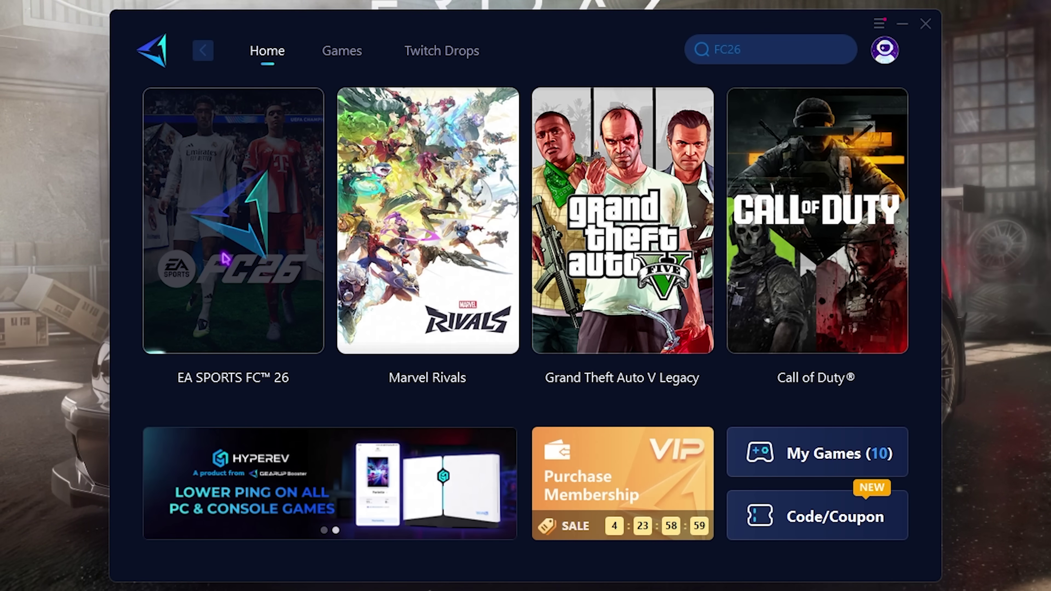
left_click(220, 248)
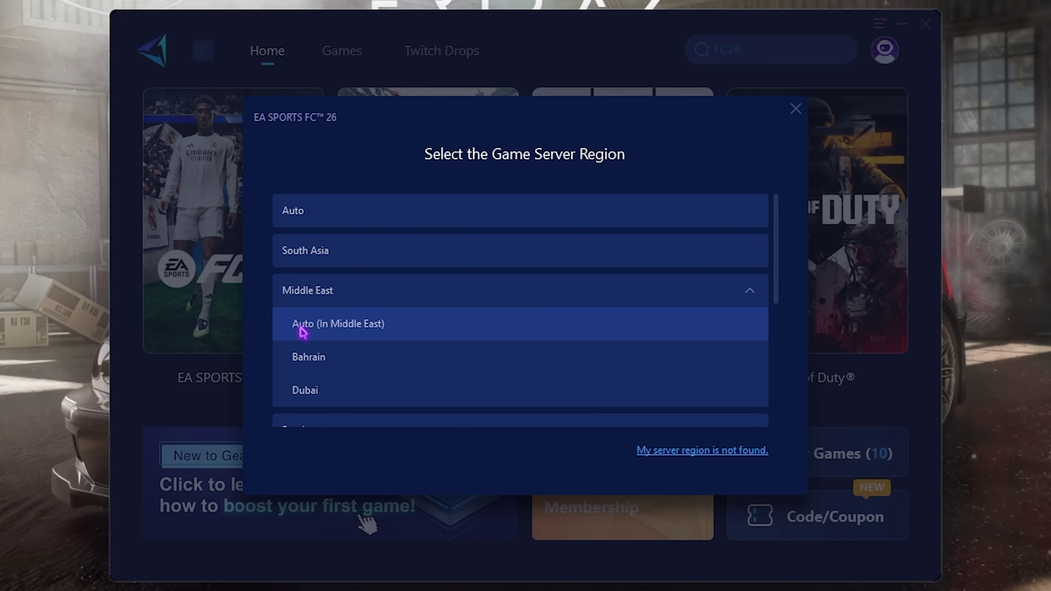
left_click(322, 325)
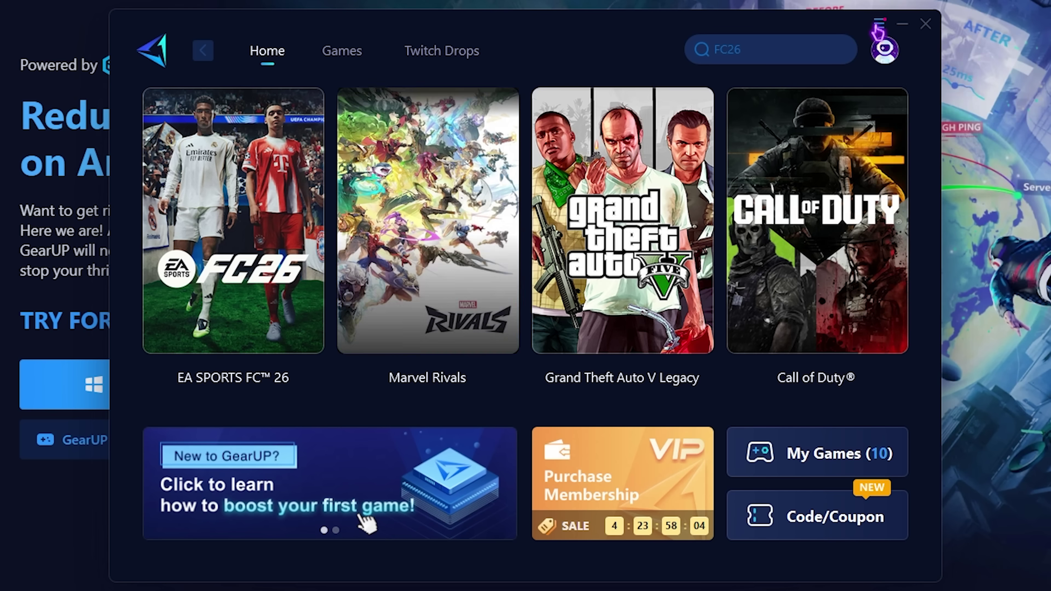
- Open the Optimization Settings in GearUP Booster's settings
left_click(885, 48)
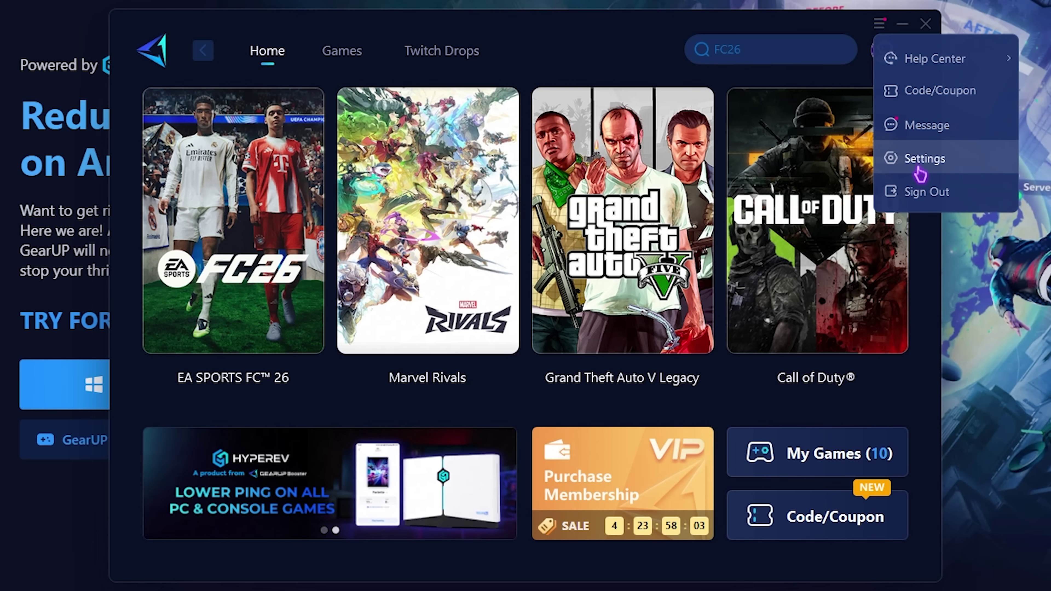
left_click(917, 174)
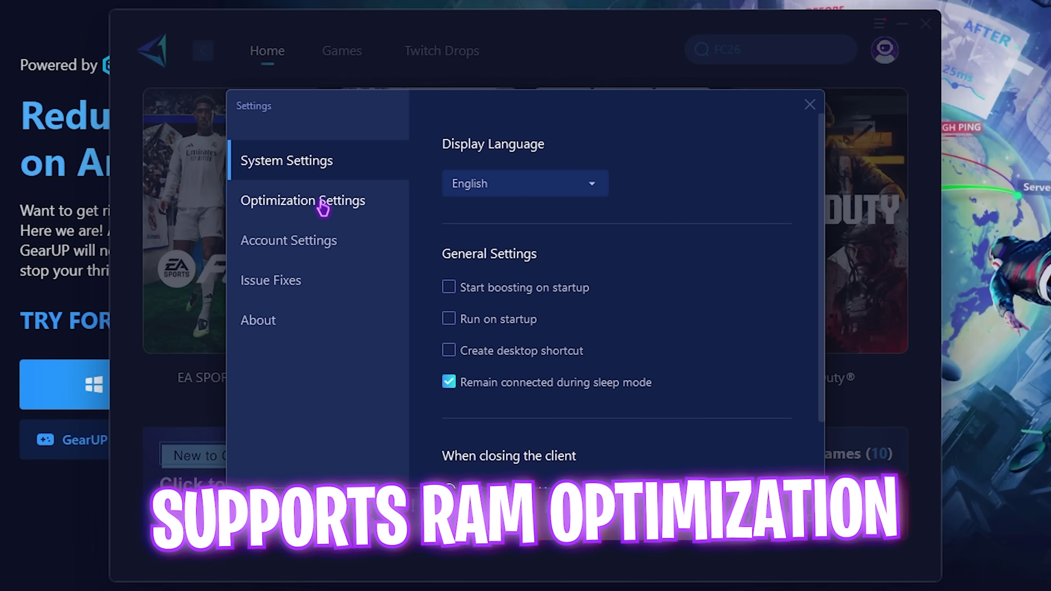
left_click(310, 209)
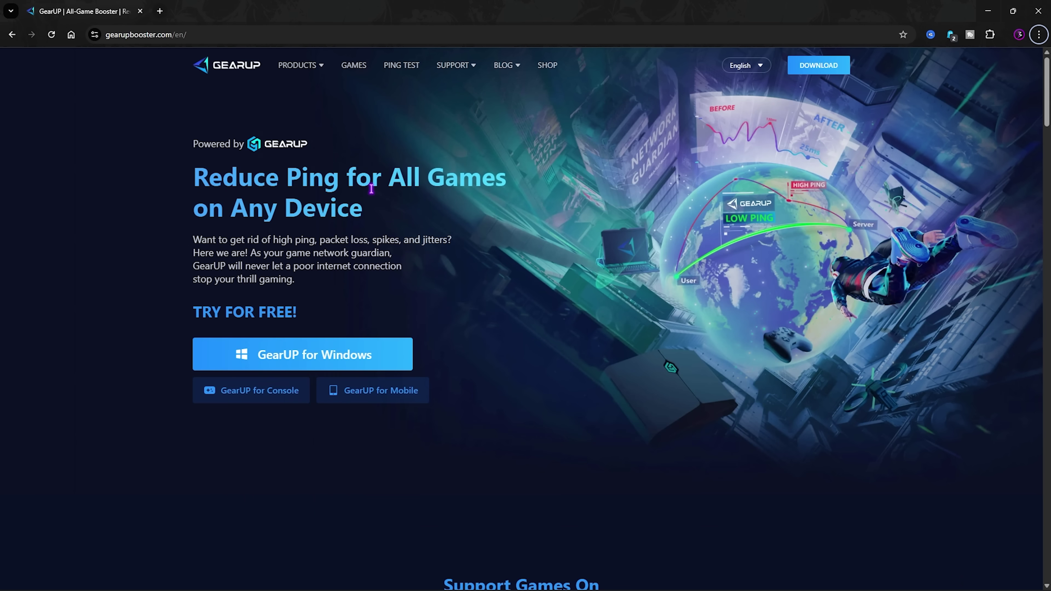
- In the browser, look through the GearUP homepage's supported platforms, partners, popular games and ping technology sections
scroll(371, 189, "down", 10)
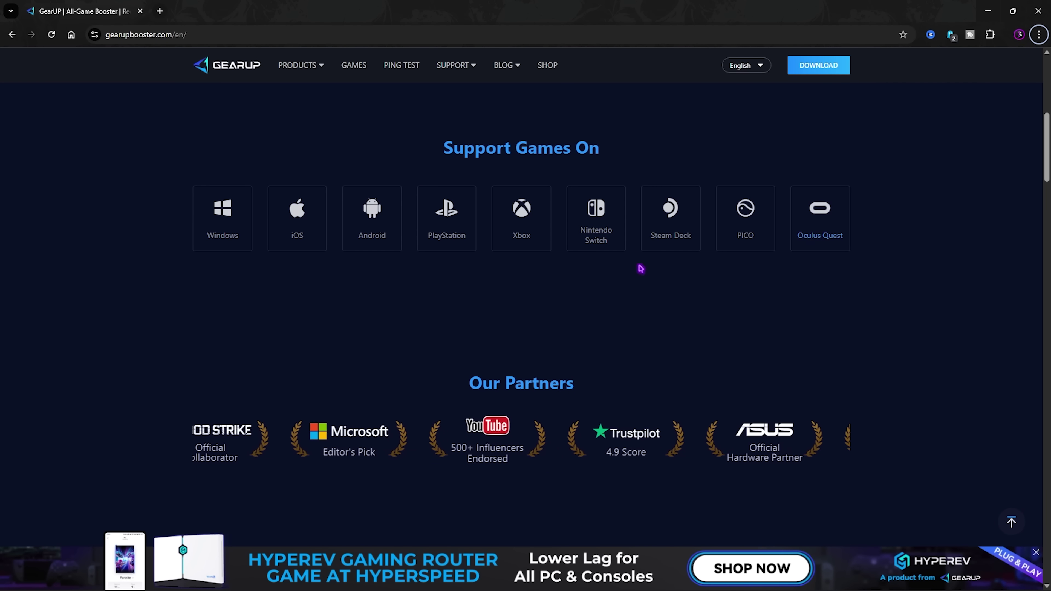
scroll(449, 273, "down", 5)
scroll(448, 273, "down", 5)
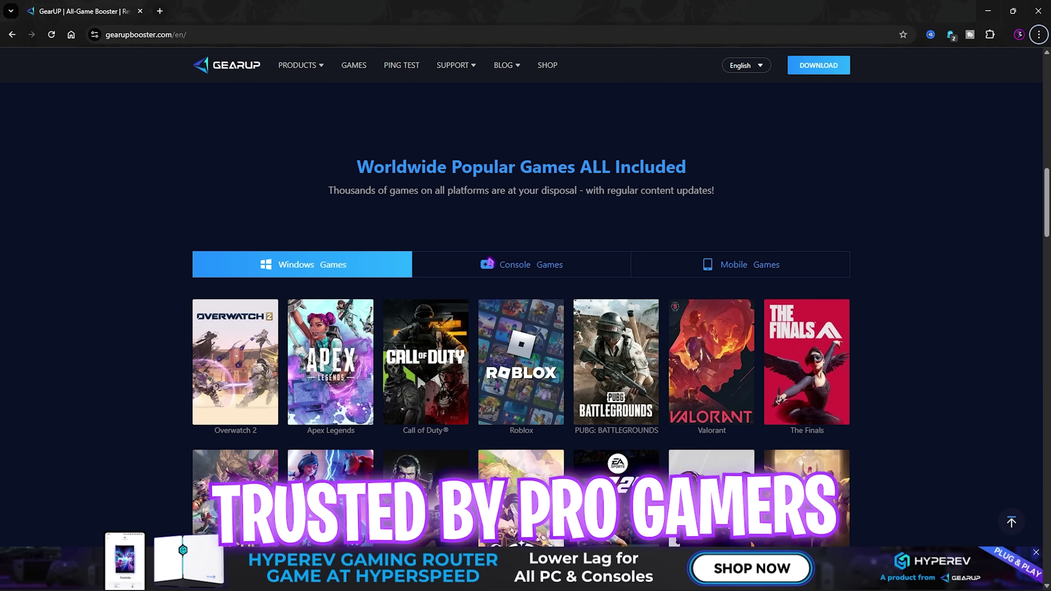
scroll(490, 261, "down", 8)
scroll(490, 262, "down", 5)
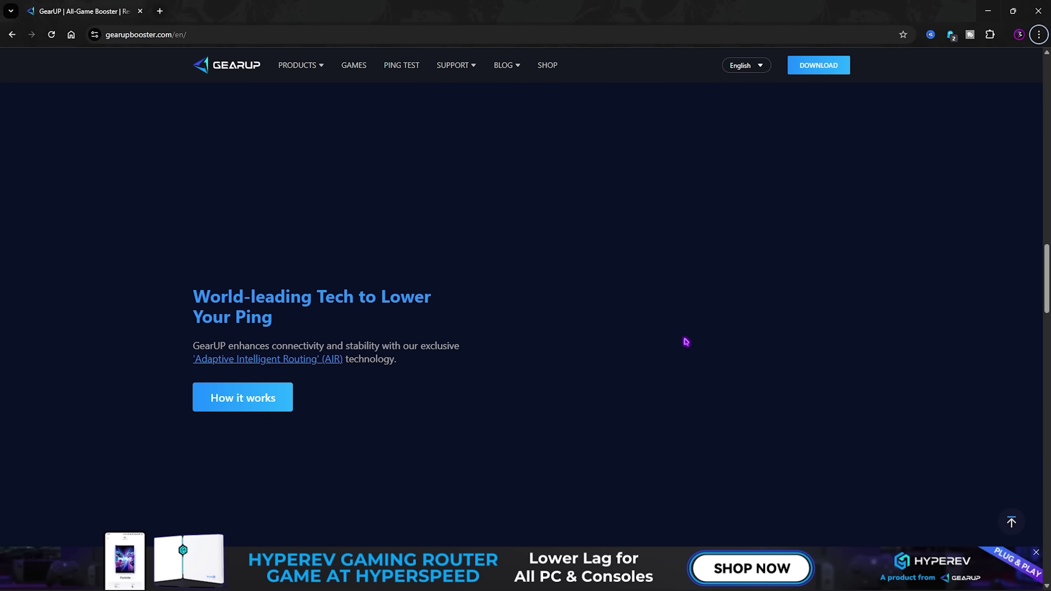
scroll(547, 303, "up", 20)
scroll(548, 304, "up", 5)
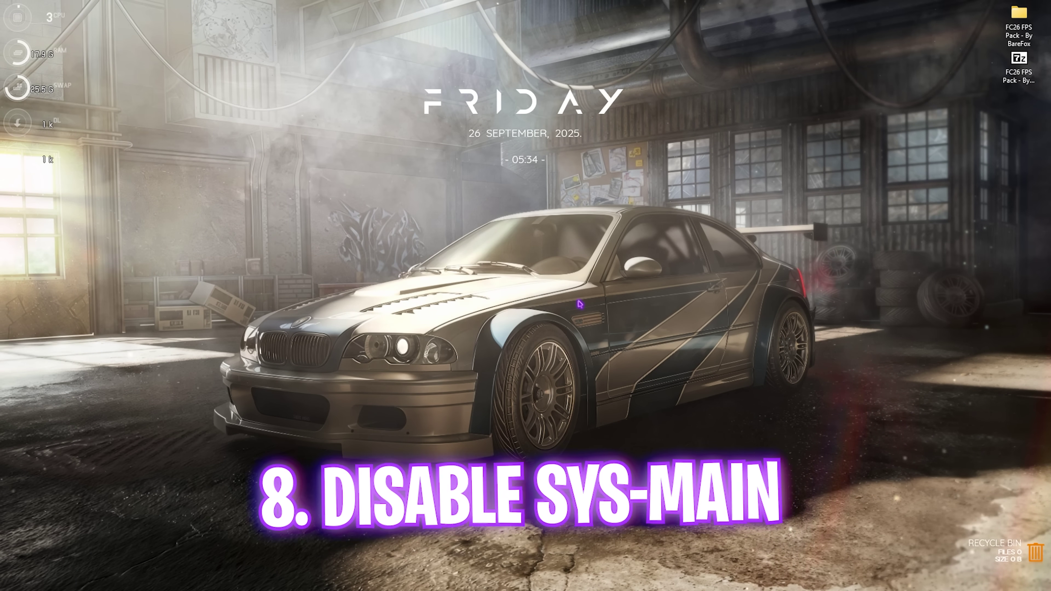
- Open the Windows Services console with services.msc and locate the SysMain service in the list
key("super+r")
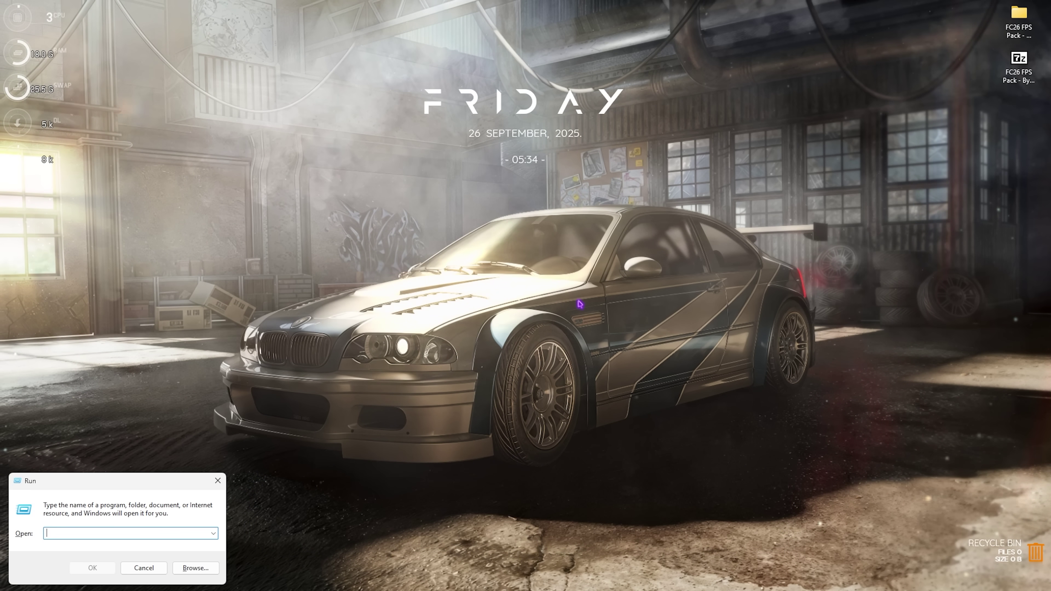
type("services.msc")
key("Return")
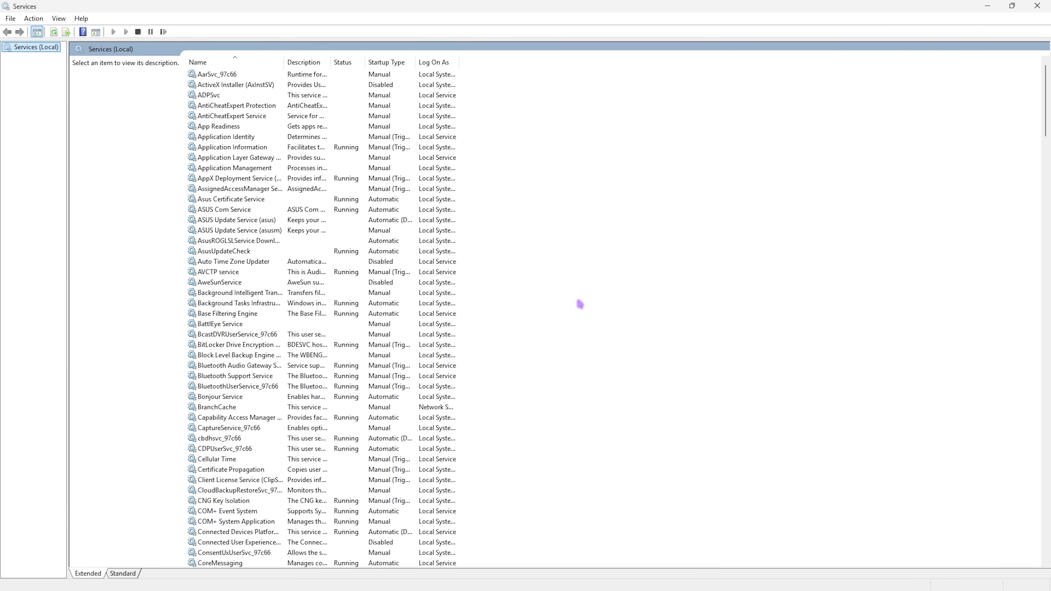
left_click(279, 160)
key("s")
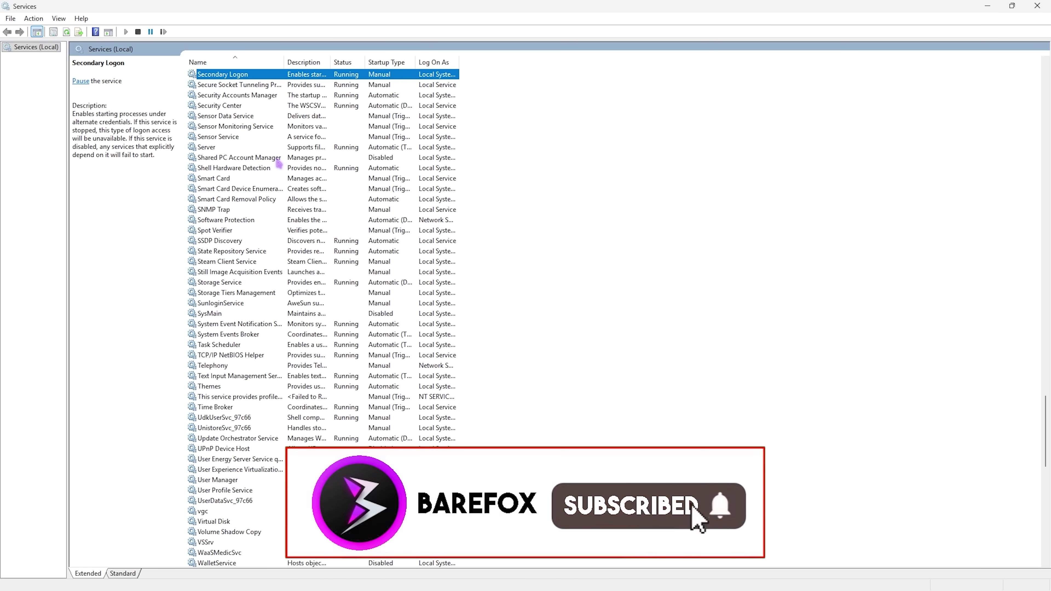
scroll(216, 194, "down", 1)
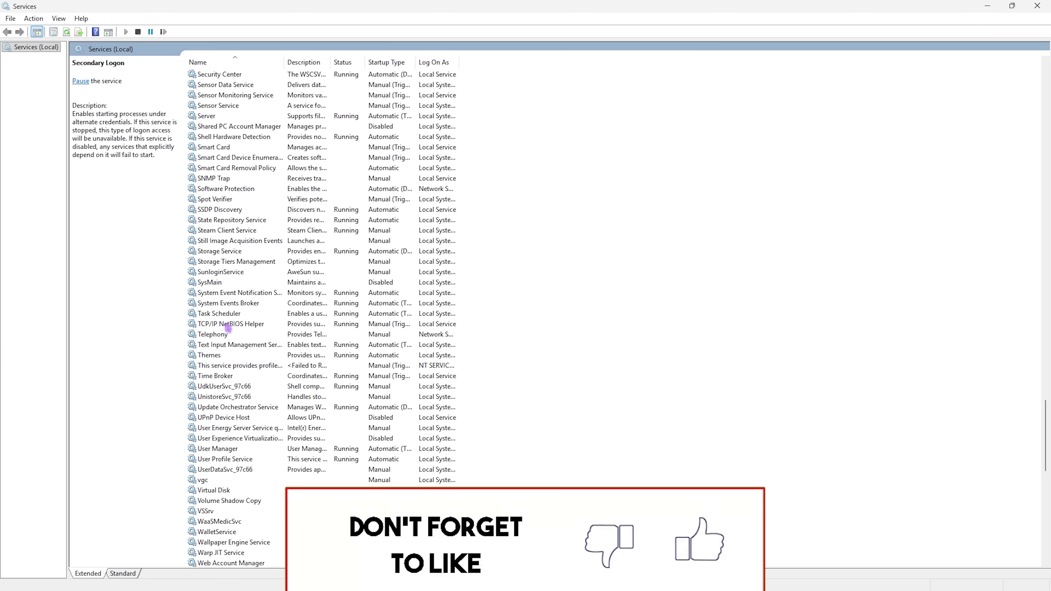
scroll(217, 153, "up", 1)
- Set the SysMain service's startup type to Disabled, apply it, and close the properties and the Services console
double_click(208, 314)
left_click(513, 288)
left_click(500, 321)
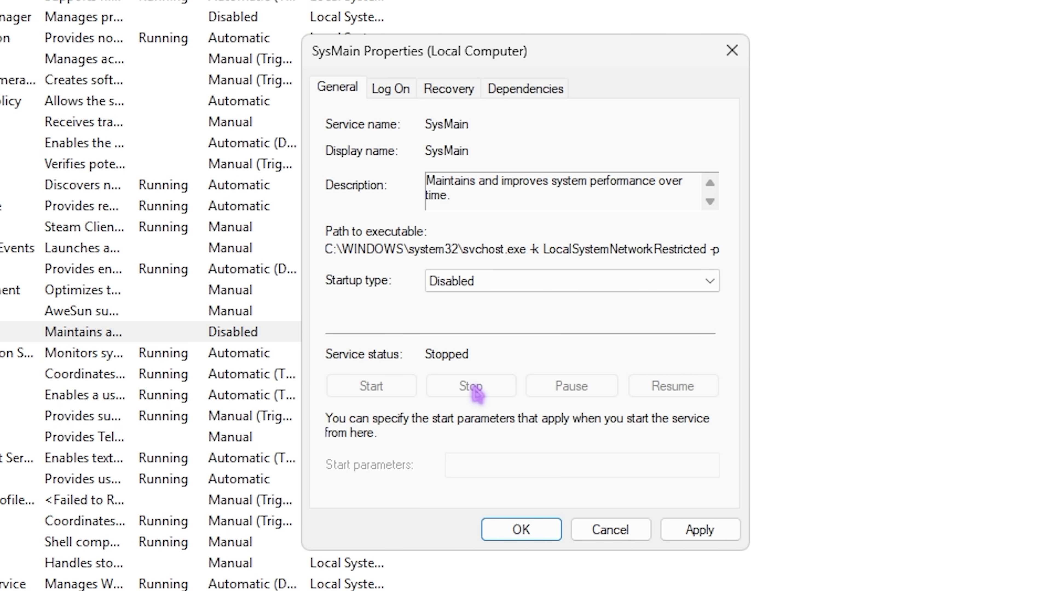
left_click(690, 530)
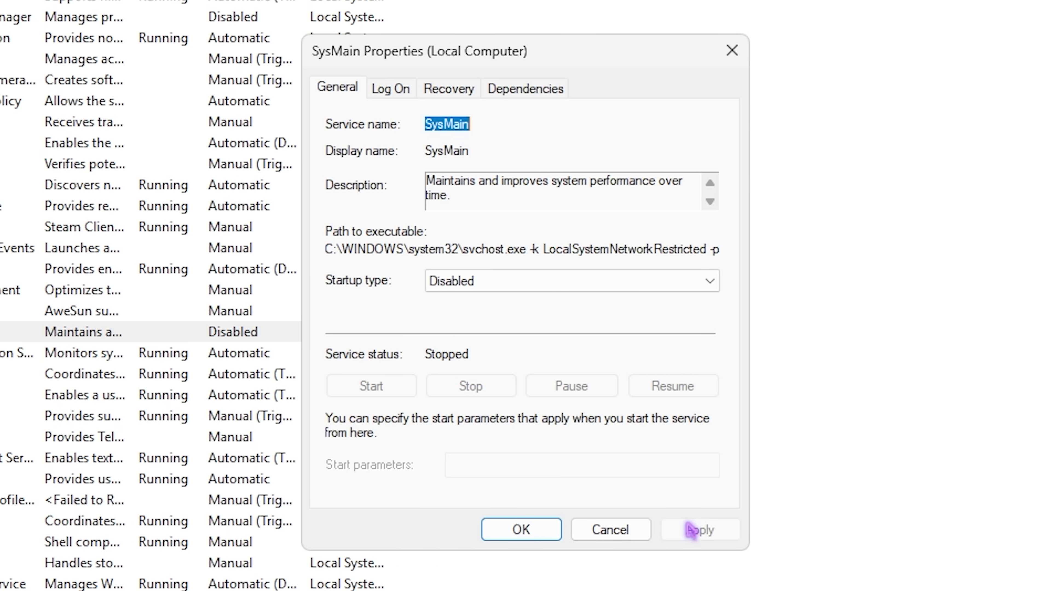
left_click(731, 57)
left_click(1043, 5)
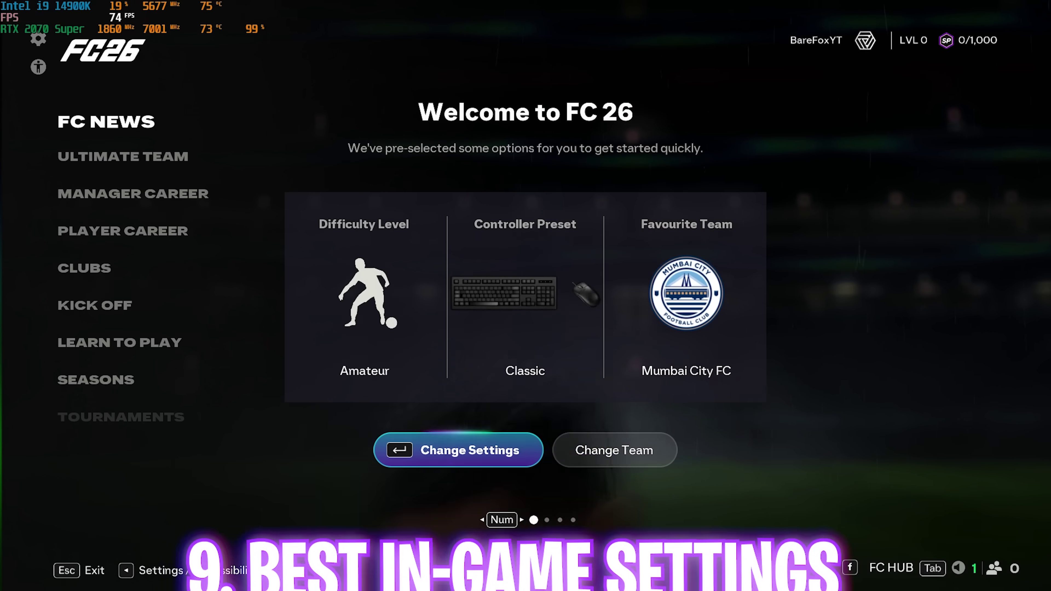
- In EA SPORTS FC 26, open Game Settings from the Customise settings and show the Camera options
key("Left")
left_click(36, 41)
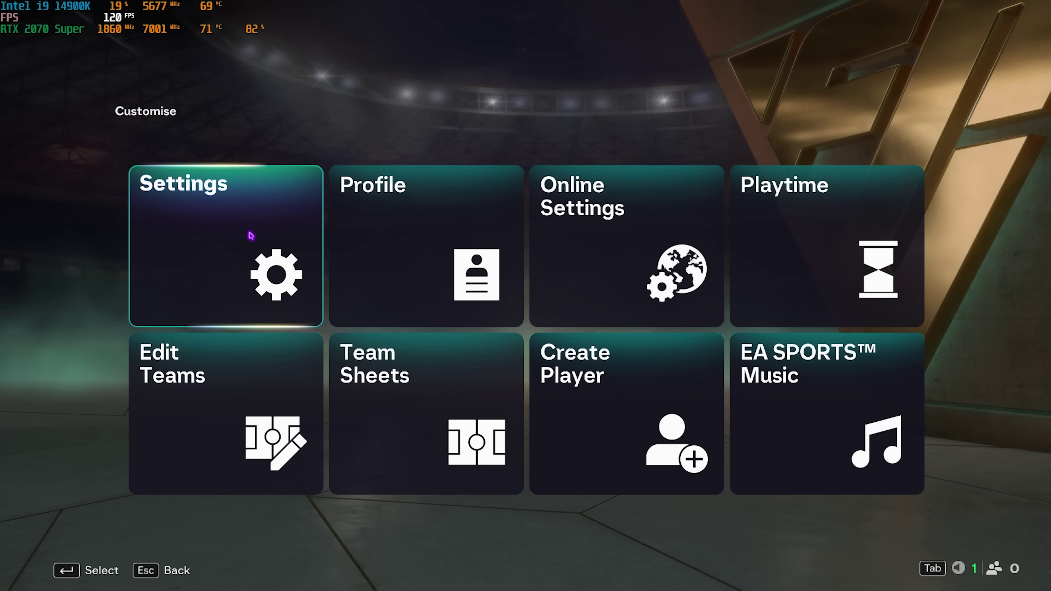
left_click(247, 242)
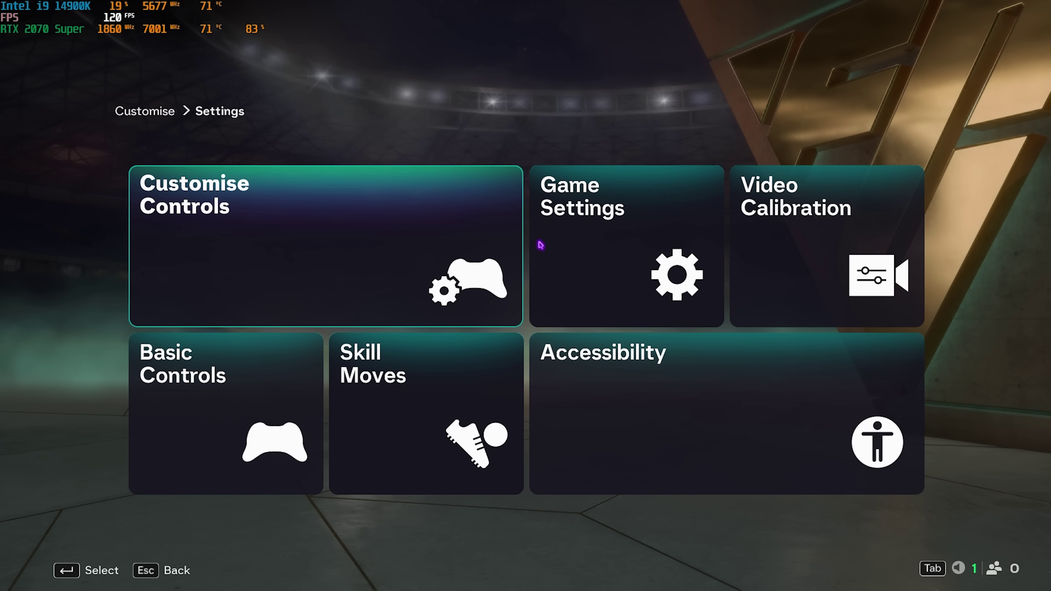
left_click(614, 245)
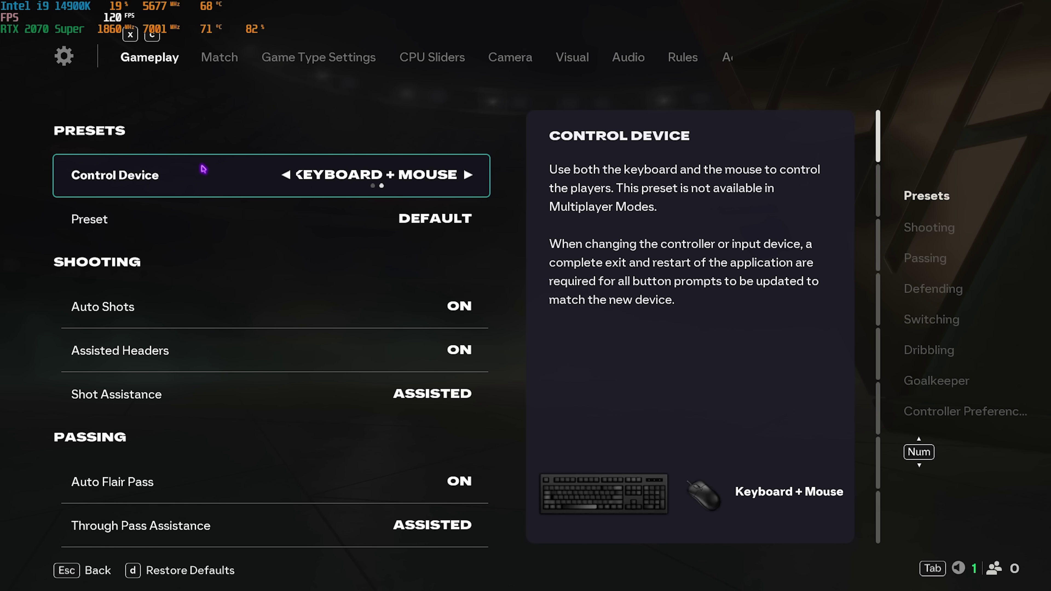
left_click(510, 58)
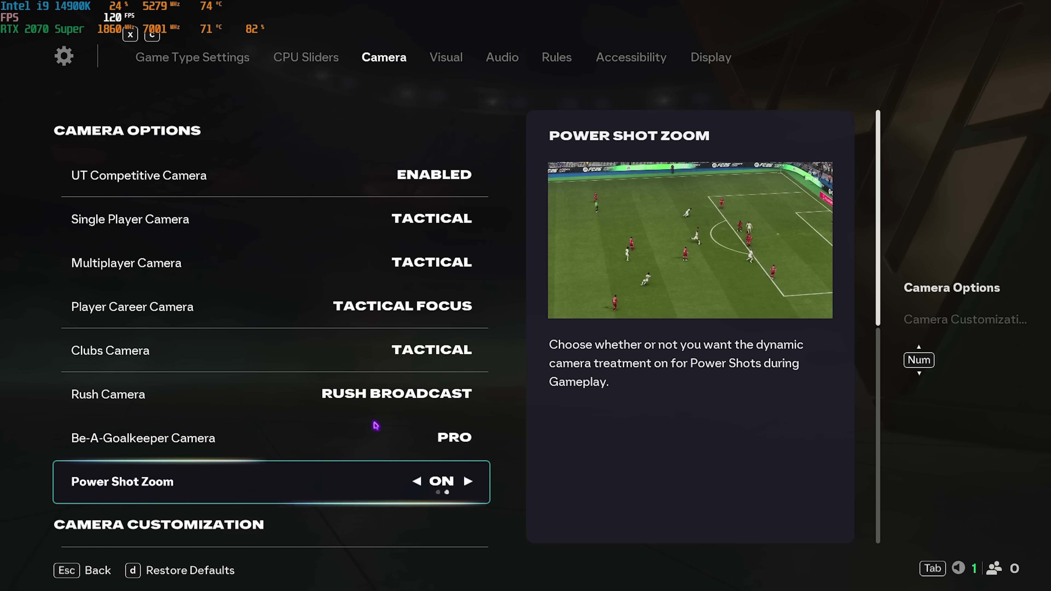
- In the Display settings, turn VSync off and set the Frame Rate Limit to Unlimited
left_click(447, 58)
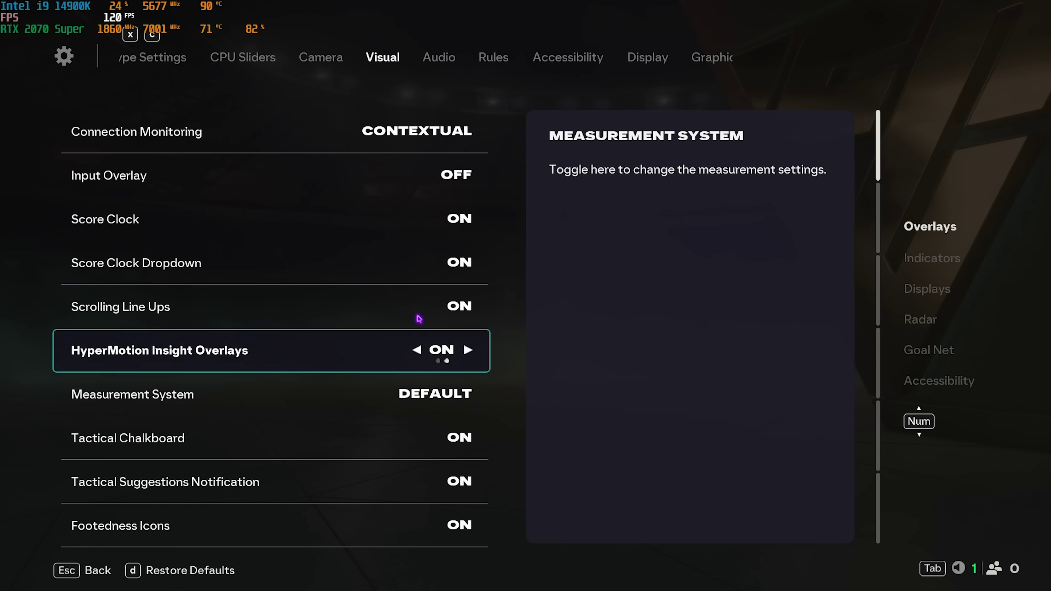
left_click(648, 57)
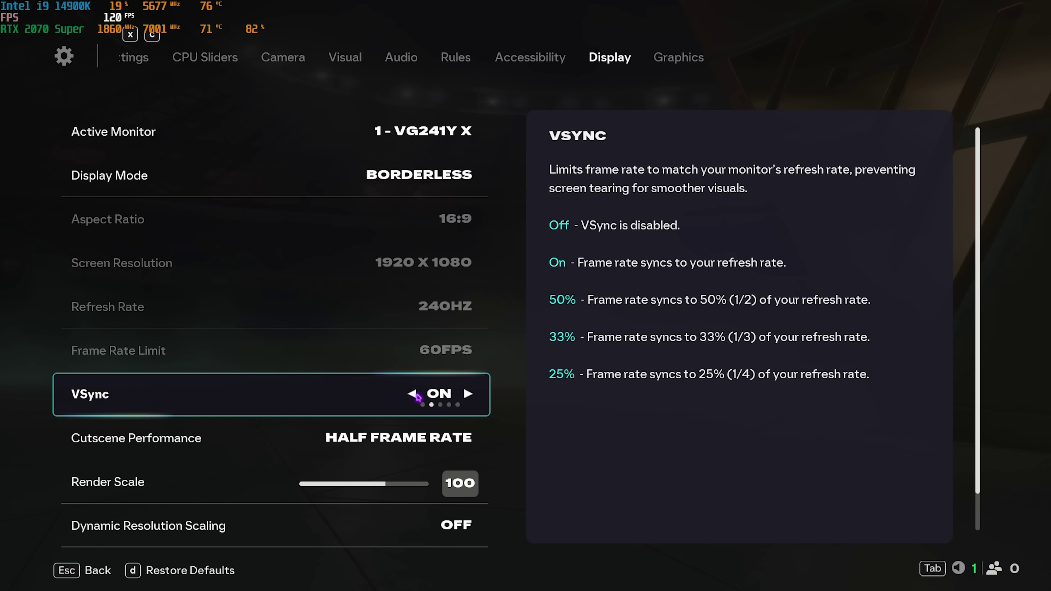
left_click(430, 394)
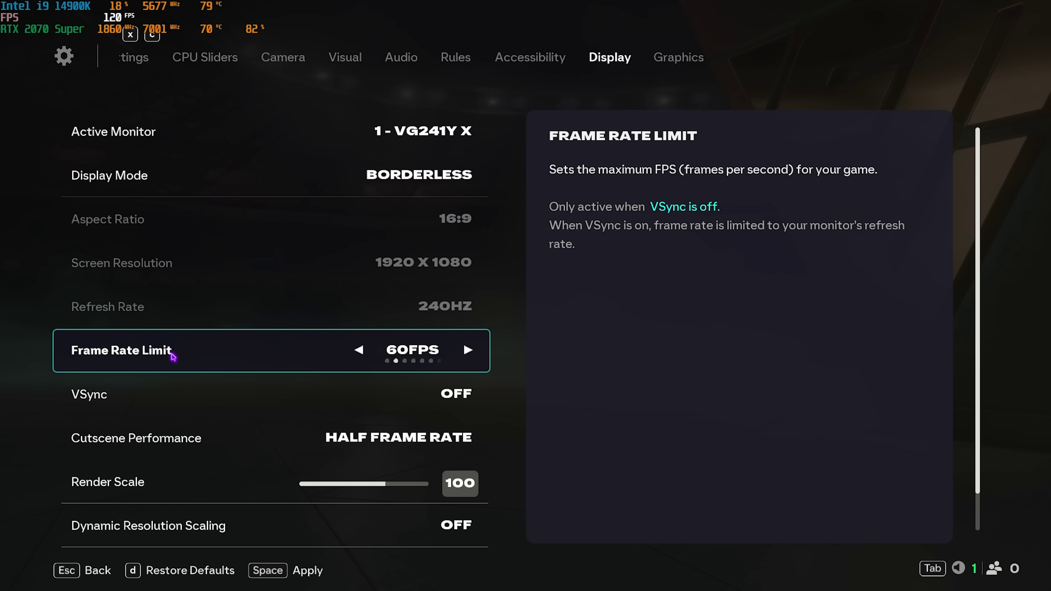
left_click(468, 350)
left_click(468, 350)
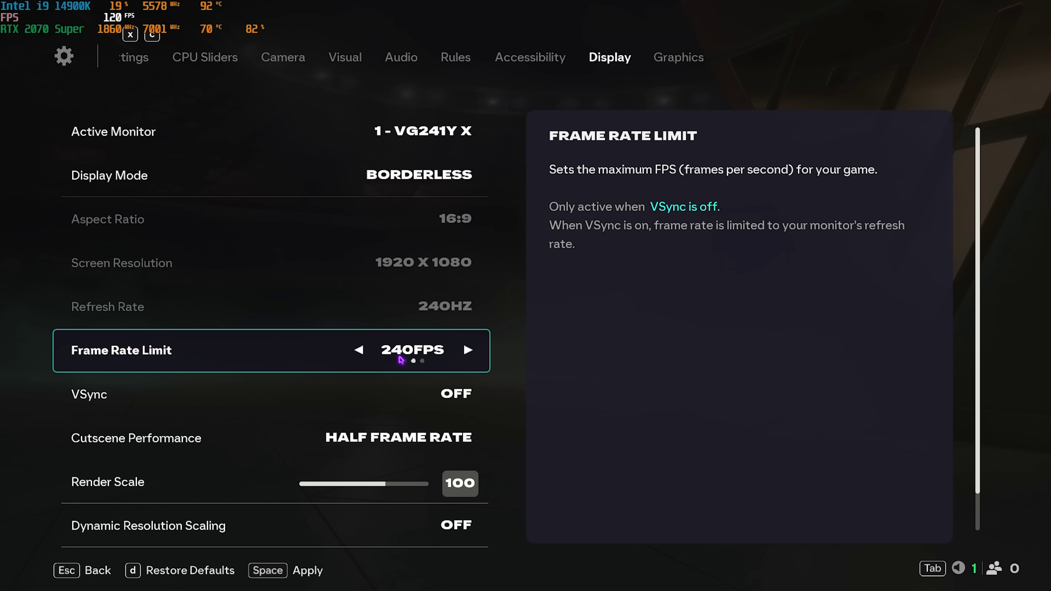
left_click(468, 350)
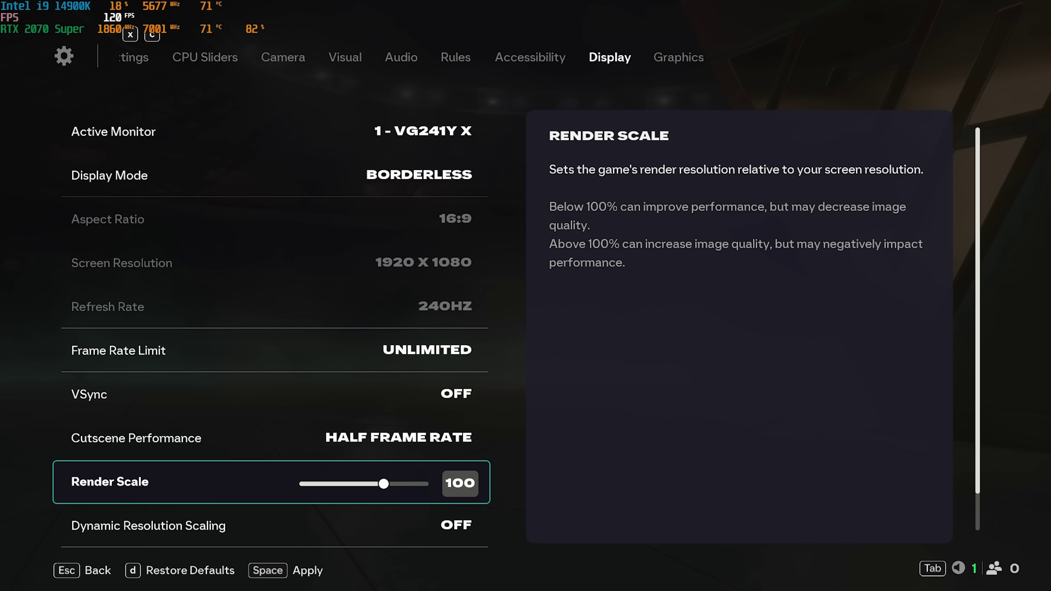
scroll(206, 523, "down", 1)
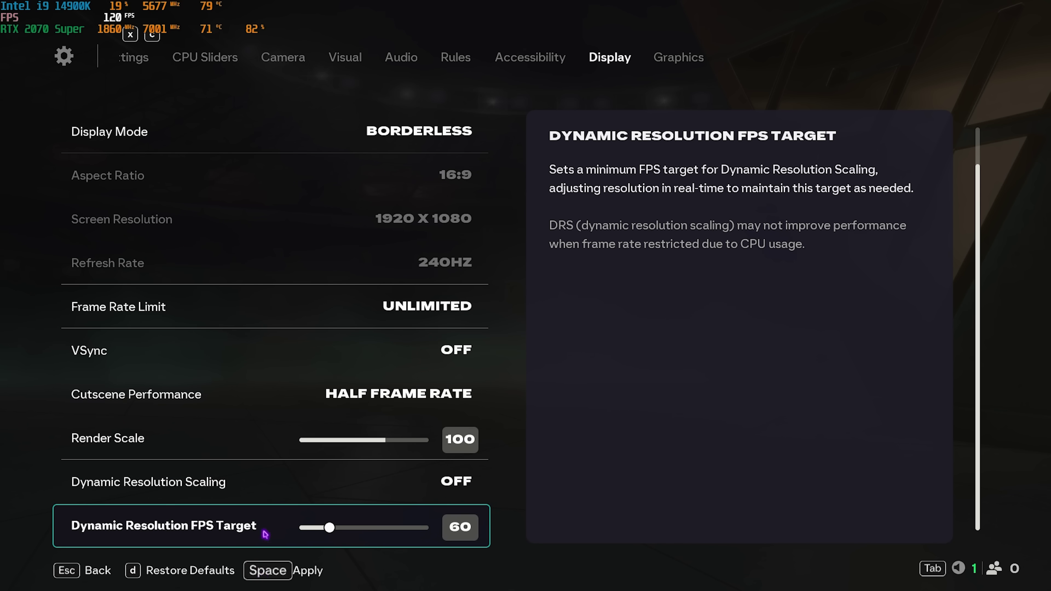
- In the Graphics settings, set Rendering Quality to Medium
left_click(671, 60)
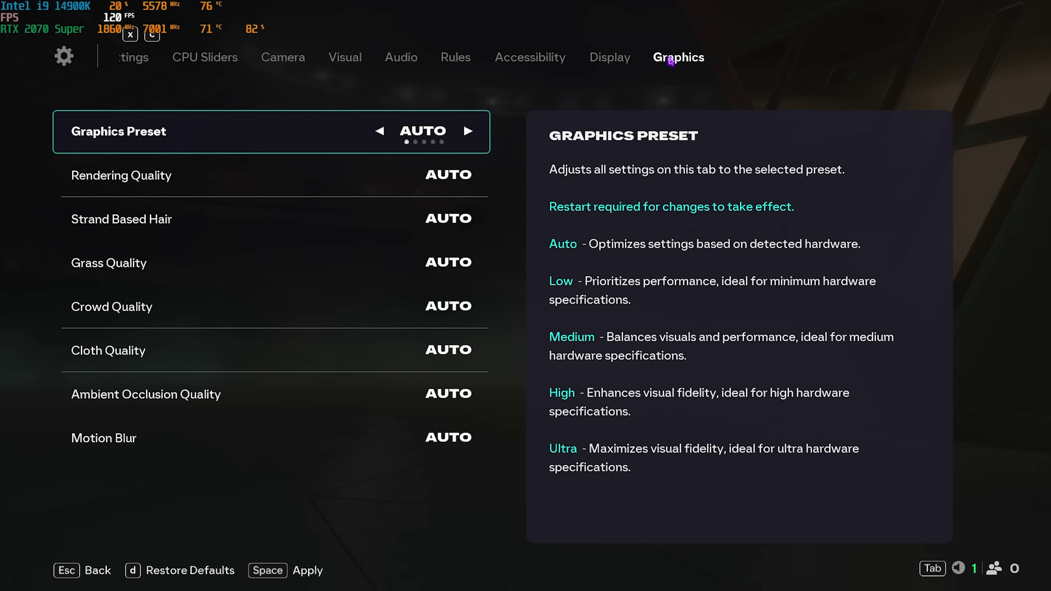
left_click(379, 173)
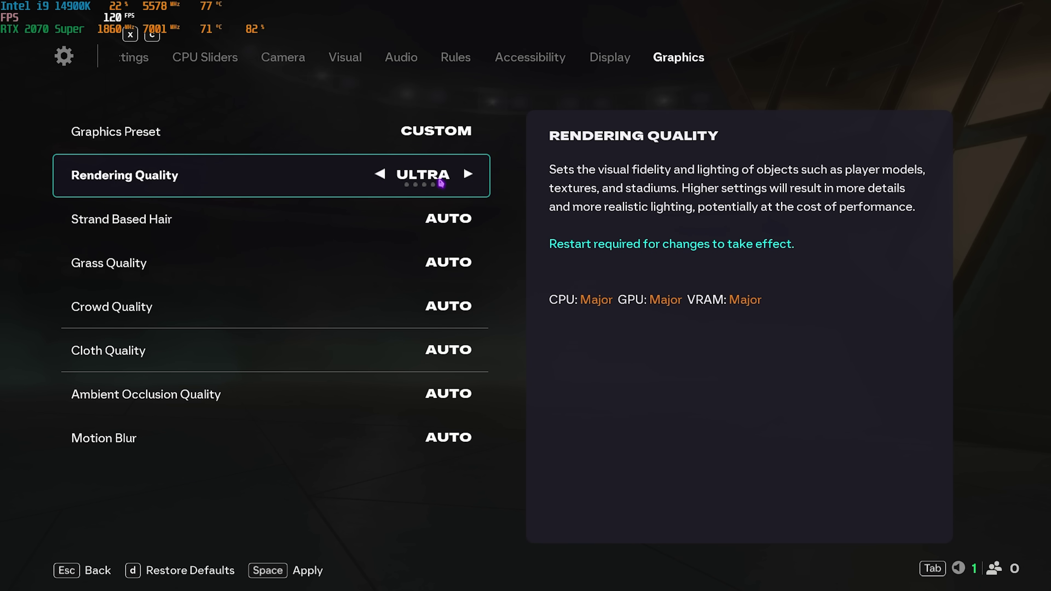
left_click(379, 173)
left_click(379, 173)
left_click(379, 174)
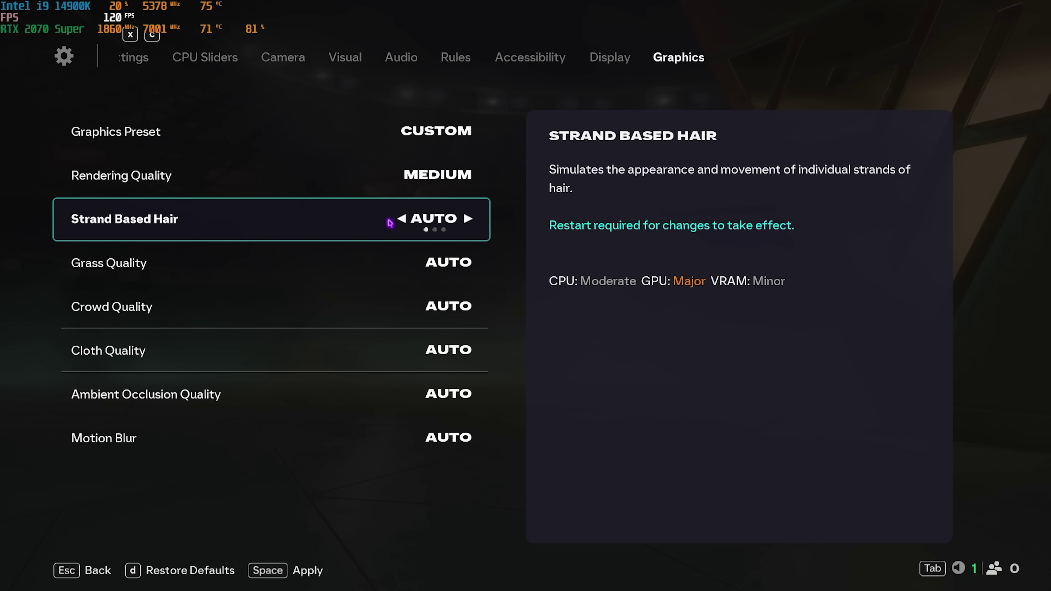